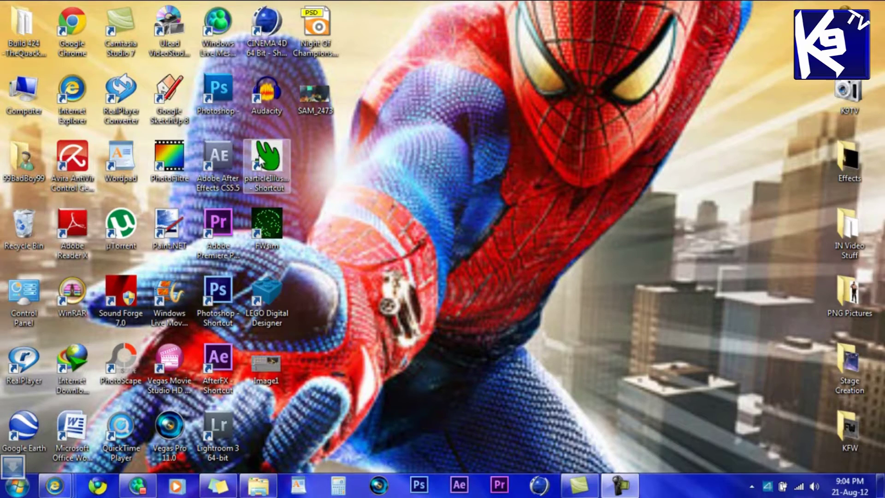
Step: Launch particleIllusion and preview the Heavy Fire Sparkles, Stage Lights and Water Jet emitters in Group 1 of the default library
{"action": "double_click", "coordinate": [260, 161]}
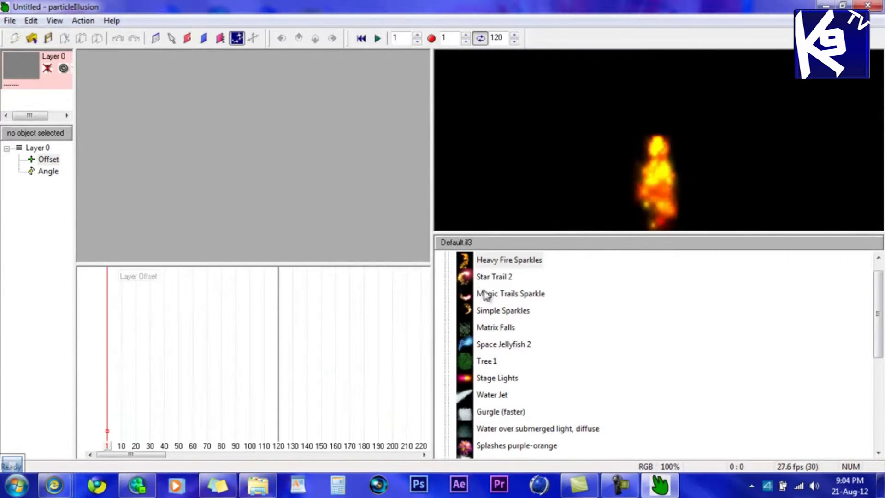
{"action": "scroll", "coordinate": [458, 282], "scroll_direction": "up", "scroll_amount": 1}
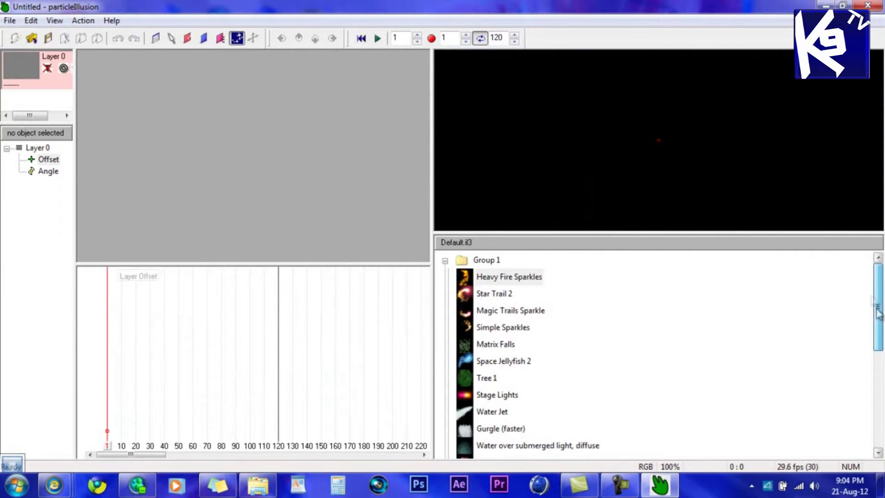
{"action": "left_click", "coordinate": [445, 261]}
{"action": "left_click", "coordinate": [445, 260]}
{"action": "left_click", "coordinate": [489, 277]}
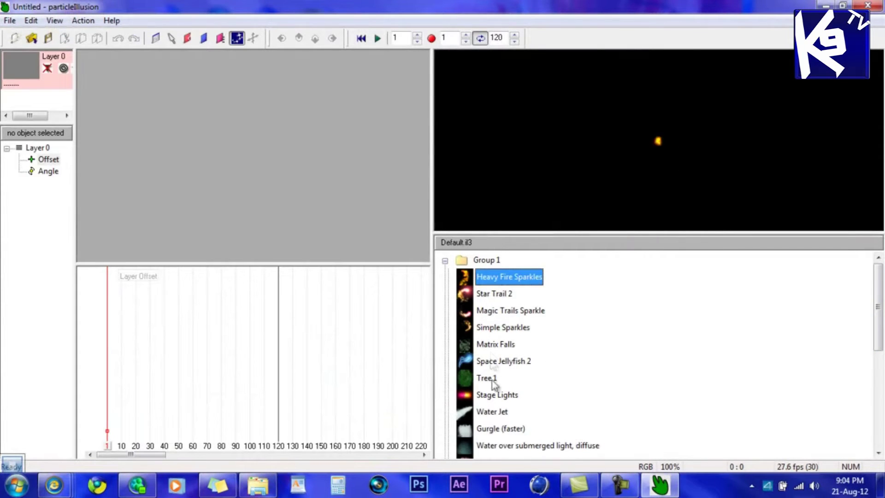
{"action": "left_click", "coordinate": [496, 397]}
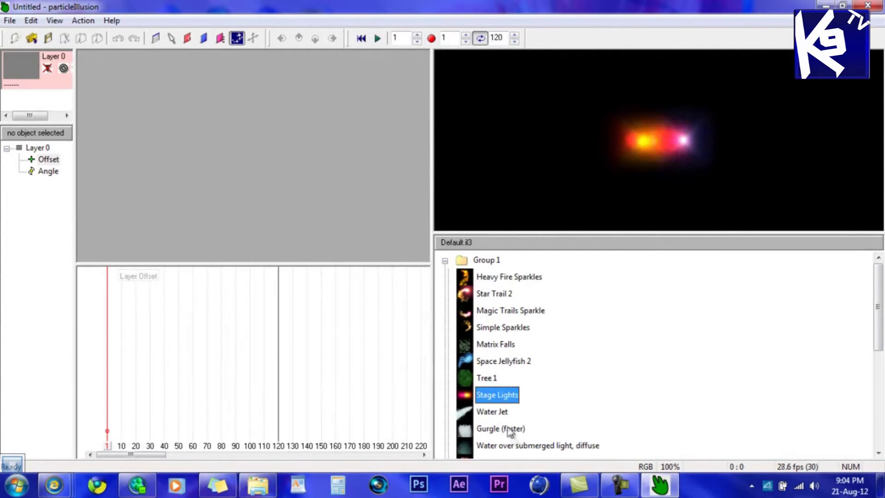
{"action": "left_click", "coordinate": [500, 413]}
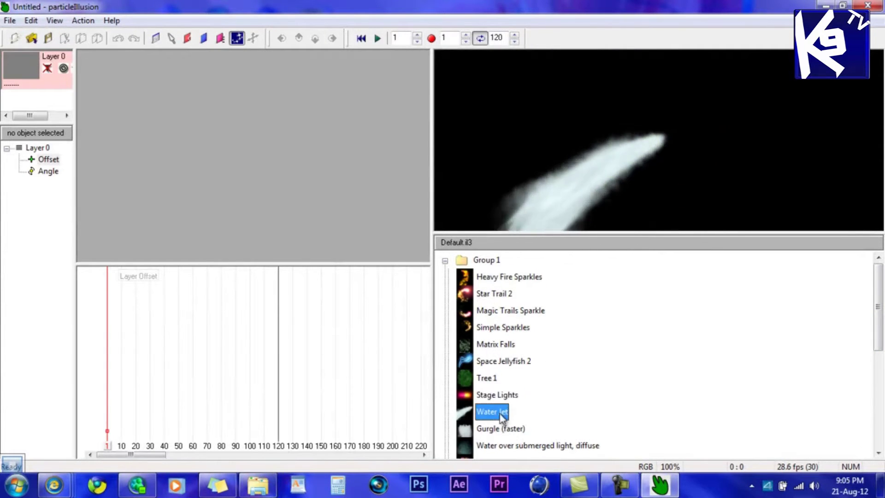
{"action": "left_click", "coordinate": [445, 261]}
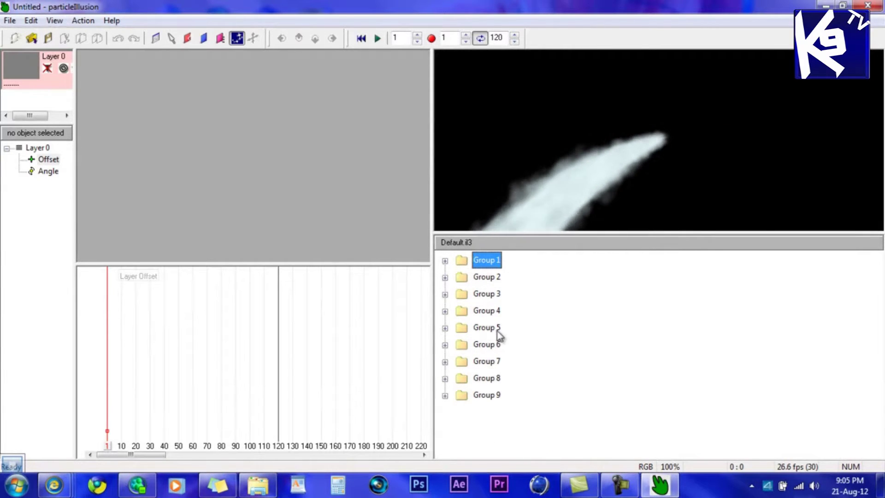
{"action": "left_click", "coordinate": [237, 120]}
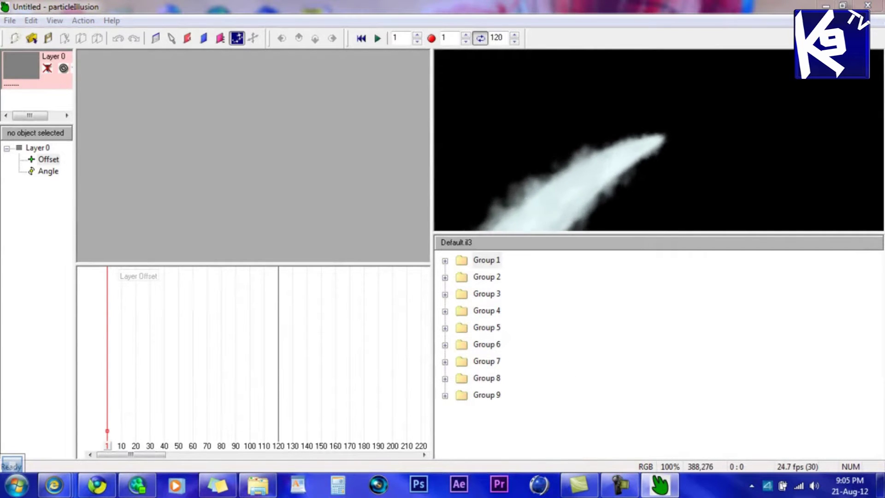
{"action": "left_click", "coordinate": [98, 485]}
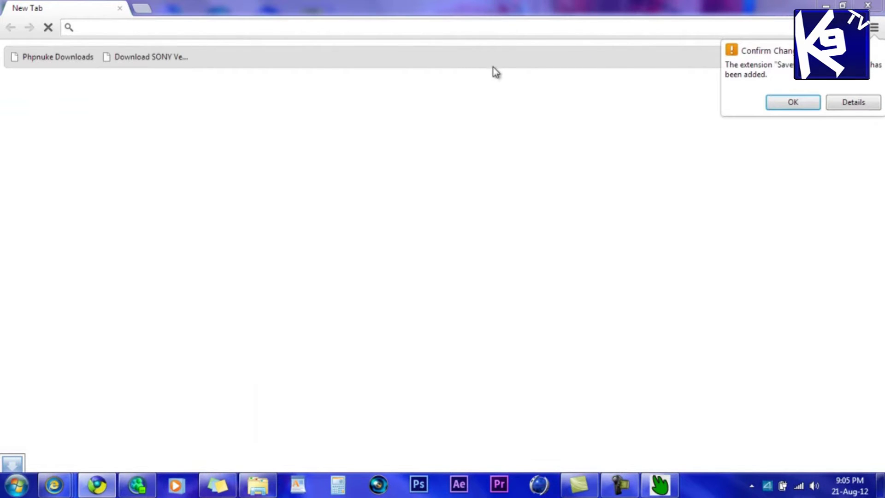
{"action": "left_click", "coordinate": [478, 29]}
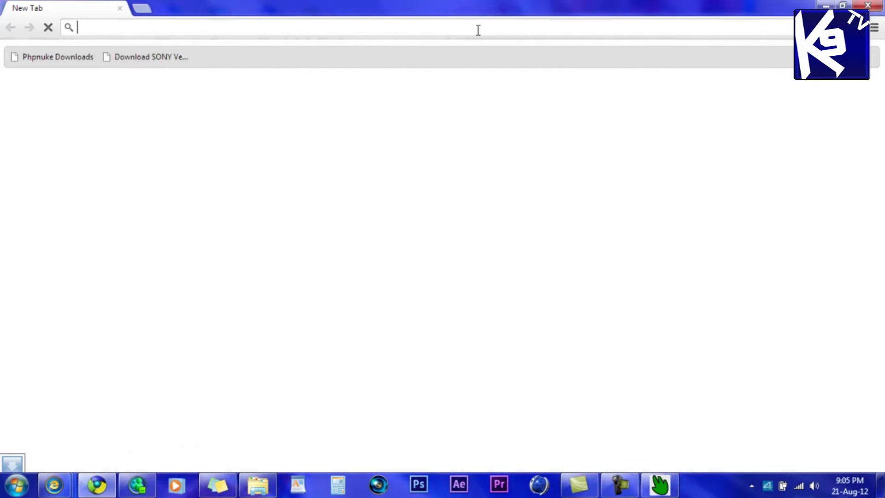
{"action": "type", "text": "www."}
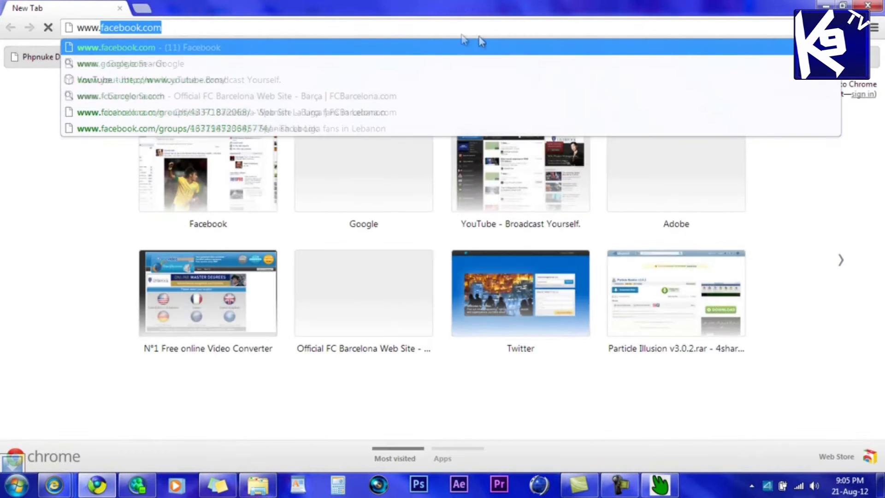
{"action": "type", "text": "w"}
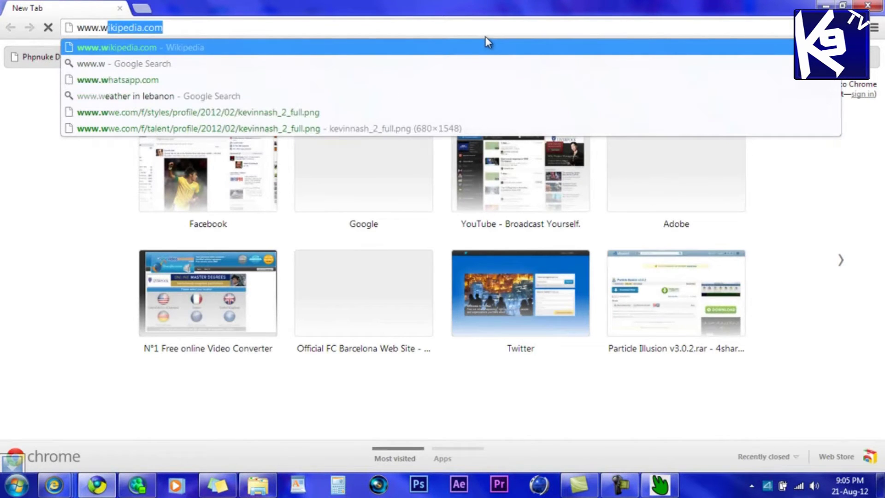
{"action": "type", "text": "ondertouch"}
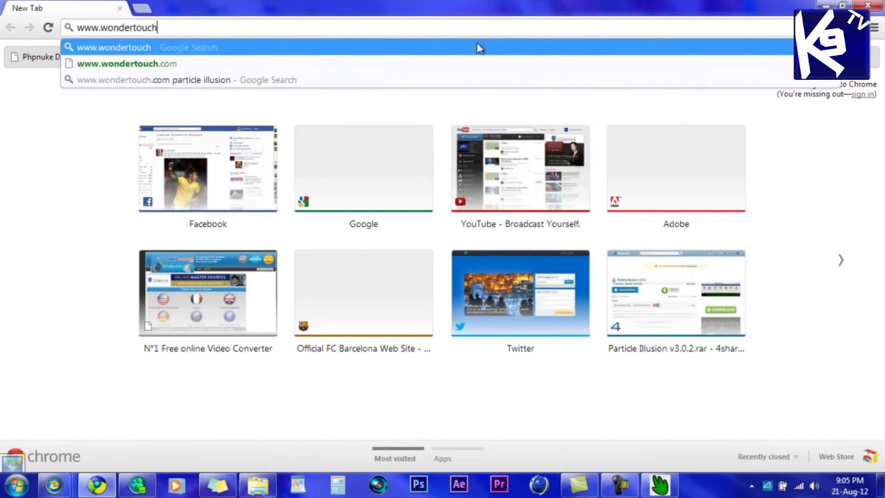
{"action": "type", "text": ".c"}
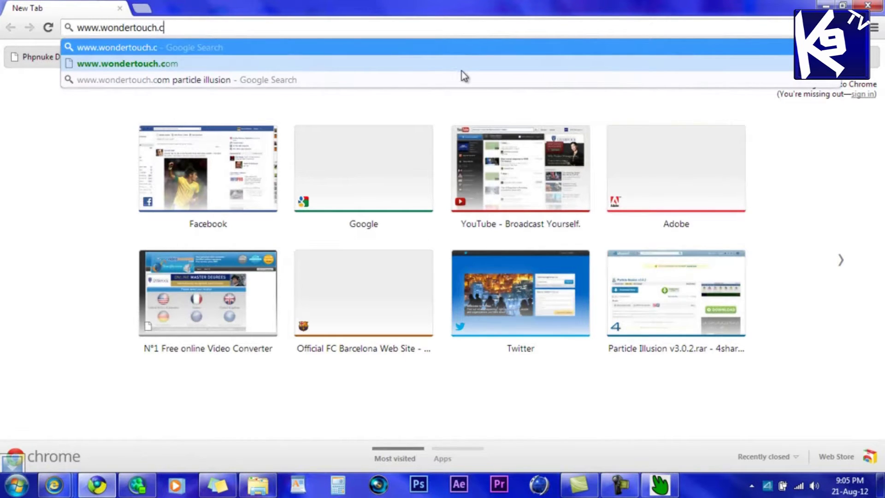
{"action": "type", "text": "om"}
{"action": "key", "text": "Return"}
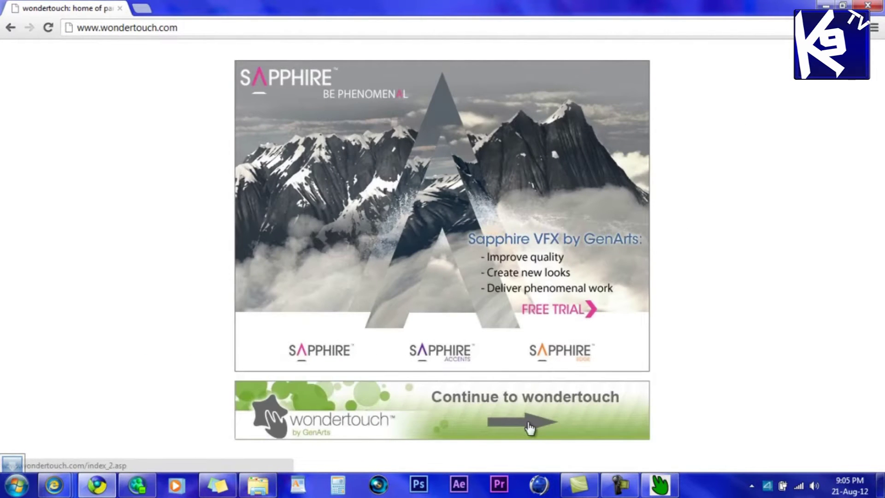
Step: Continue to the main wondertouch site and open its emitter libraries download page
{"action": "left_click", "coordinate": [553, 396]}
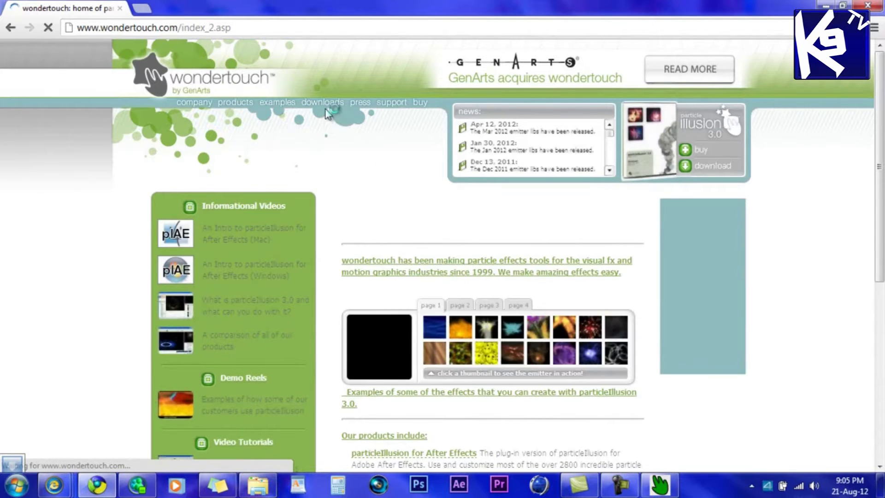
{"action": "mouse_move", "coordinate": [327, 107]}
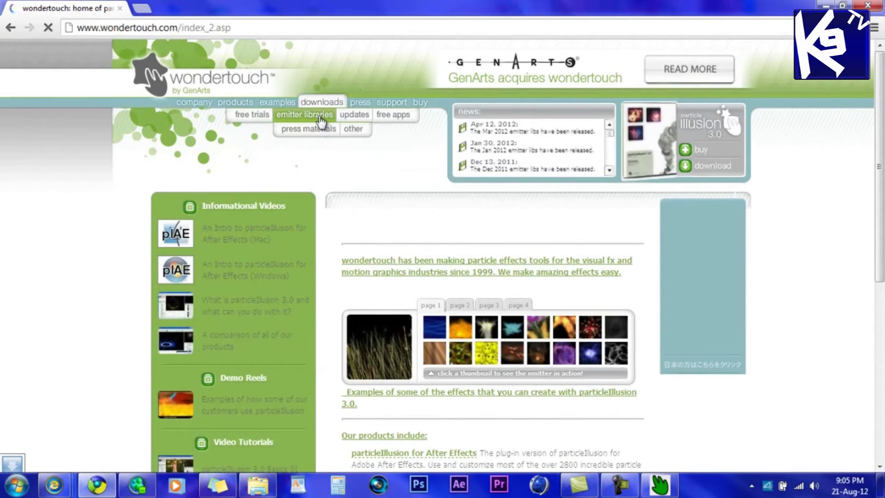
{"action": "left_click", "coordinate": [321, 119]}
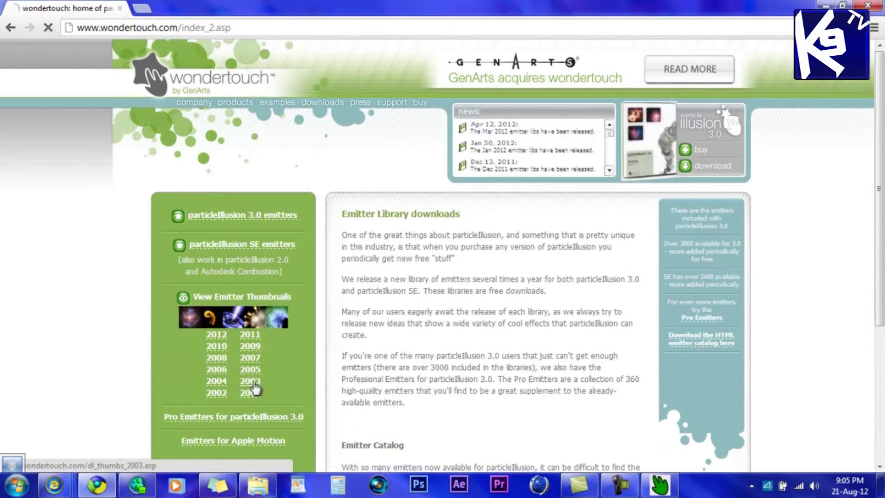
Step: Look through the 2003 emitter library thumbnails
{"action": "left_click", "coordinate": [251, 382]}
{"action": "scroll", "coordinate": [319, 244], "scroll_direction": "down", "scroll_amount": 2}
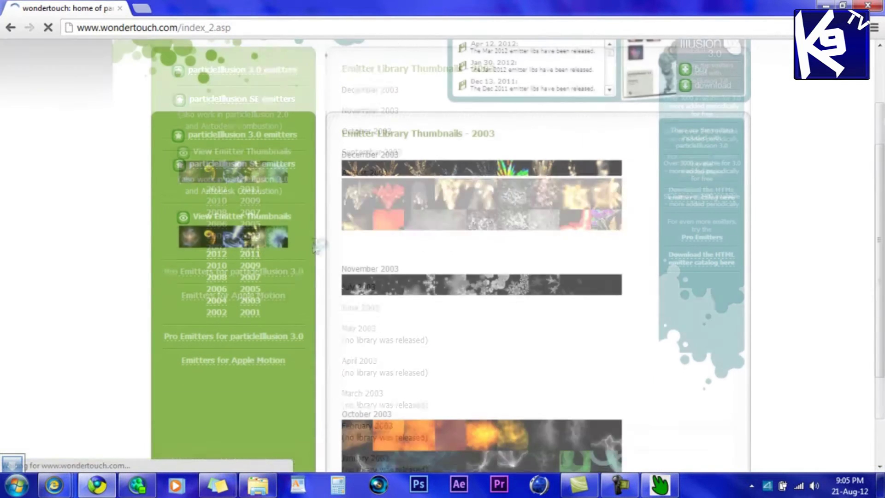
{"action": "scroll", "coordinate": [414, 208], "scroll_direction": "up", "scroll_amount": 2}
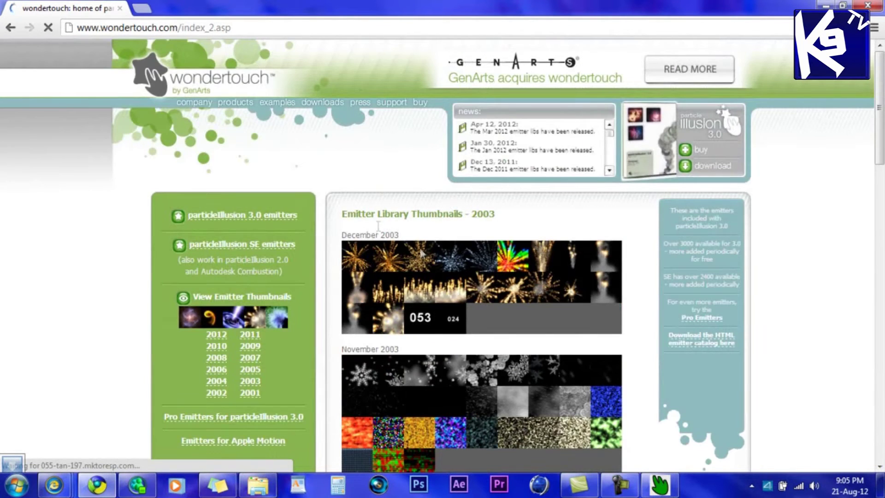
{"action": "scroll", "coordinate": [379, 184], "scroll_direction": "down", "scroll_amount": 2}
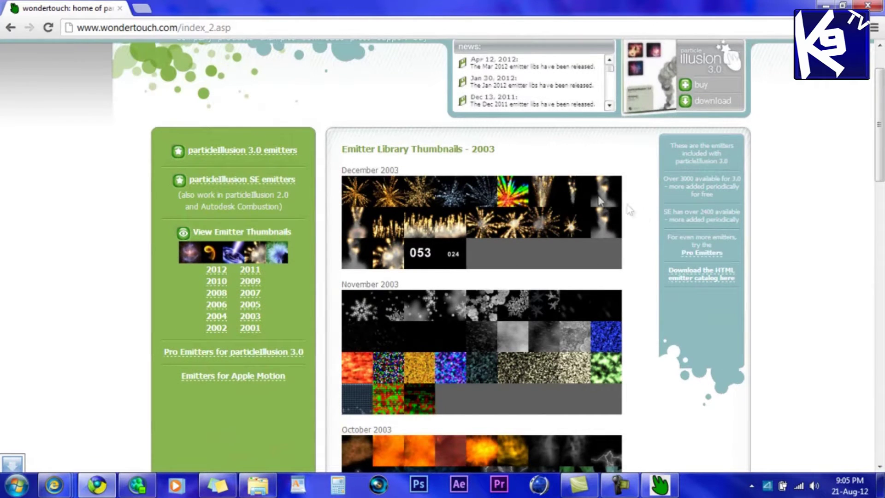
{"action": "scroll", "coordinate": [394, 272], "scroll_direction": "down", "scroll_amount": 5}
{"action": "scroll", "coordinate": [360, 254], "scroll_direction": "up", "scroll_amount": 5}
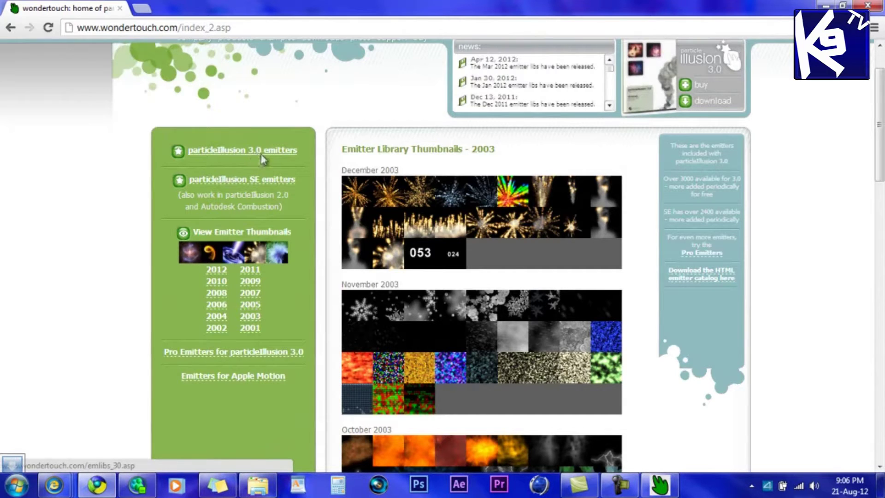
Step: Download the December 2003 emitter library from the particleIllusion 3.0 emitters page
{"action": "left_click", "coordinate": [277, 154]}
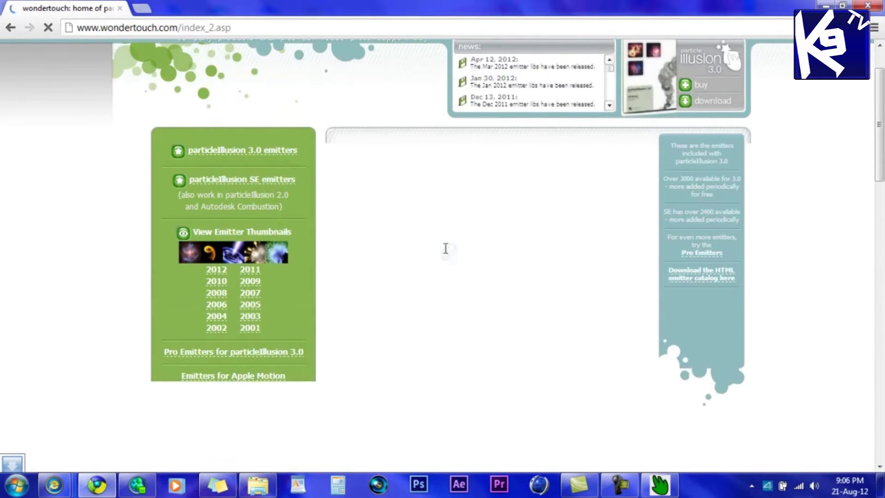
{"action": "scroll", "coordinate": [442, 251], "scroll_direction": "down", "scroll_amount": 7}
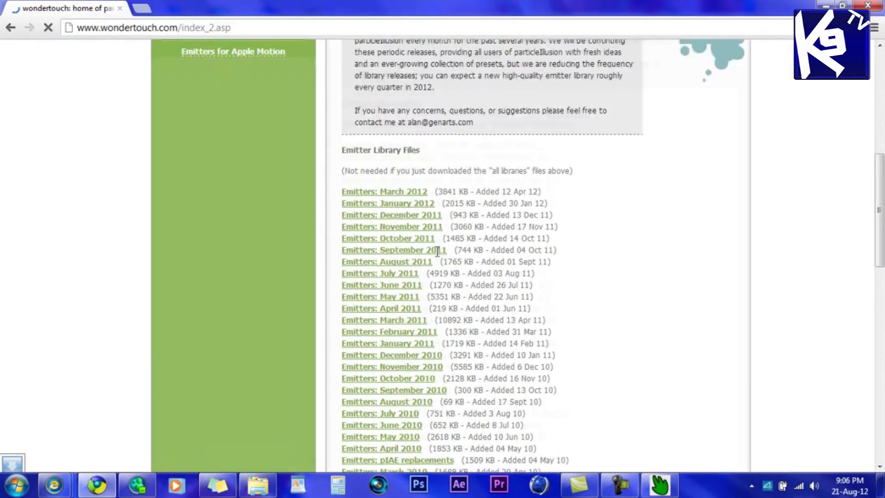
{"action": "scroll", "coordinate": [440, 253], "scroll_direction": "down", "scroll_amount": 3}
{"action": "scroll", "coordinate": [442, 276], "scroll_direction": "down", "scroll_amount": 5}
{"action": "scroll", "coordinate": [439, 280], "scroll_direction": "down", "scroll_amount": 20}
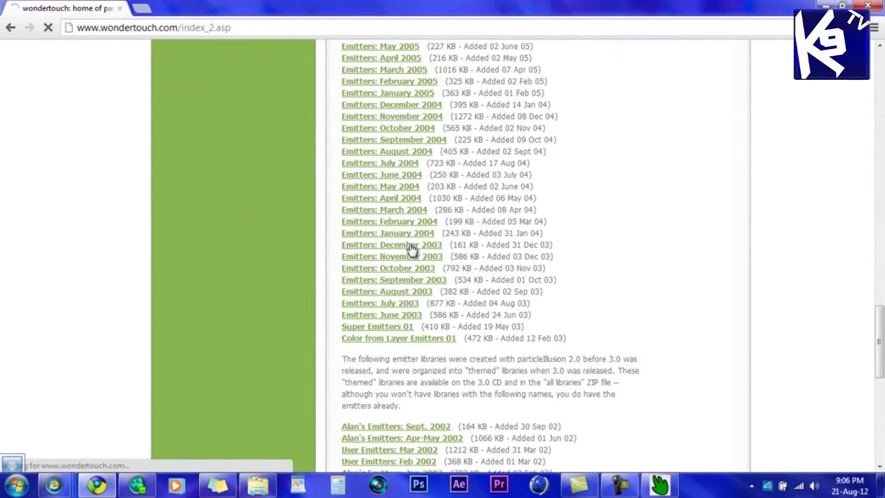
{"action": "left_click", "coordinate": [412, 249]}
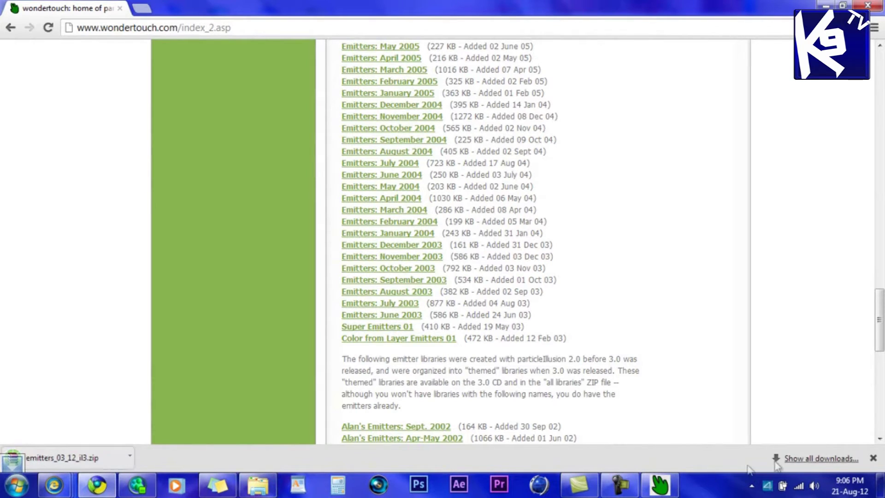
Step: Show the downloaded emitters_03_12_il3.zip in its folder and close the browser's downloads page
{"action": "left_click_drag", "start_coordinate": [19, 462], "coordinate": [15, 431]}
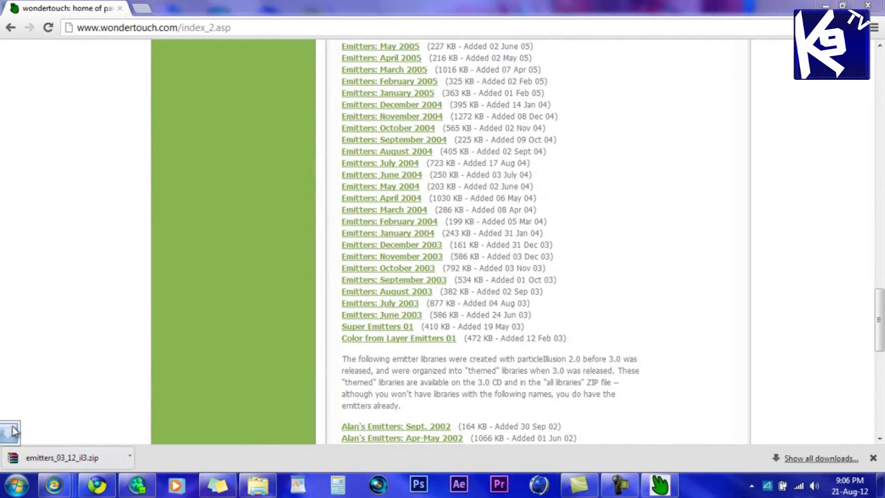
{"action": "left_click", "coordinate": [807, 460]}
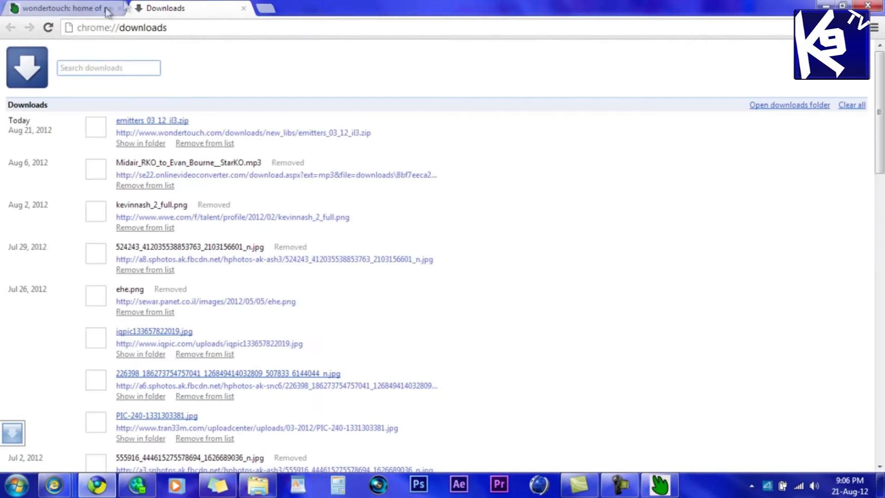
{"action": "left_click", "coordinate": [143, 145]}
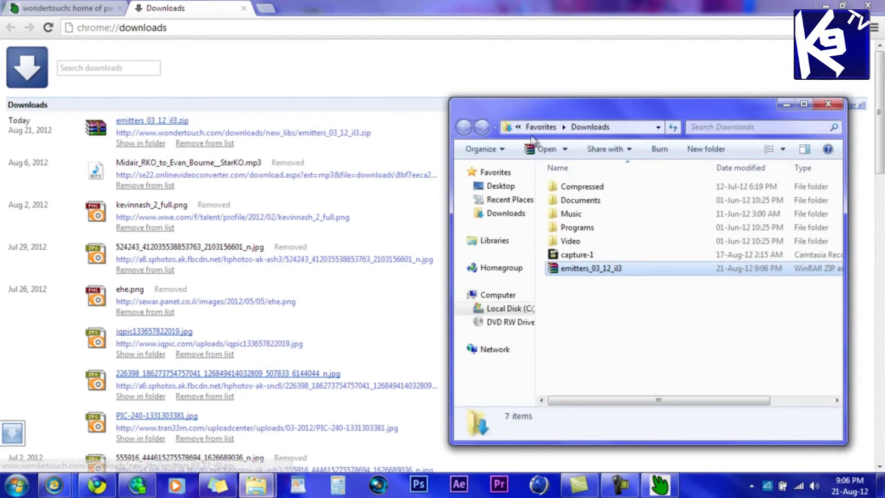
{"action": "left_click", "coordinate": [244, 8]}
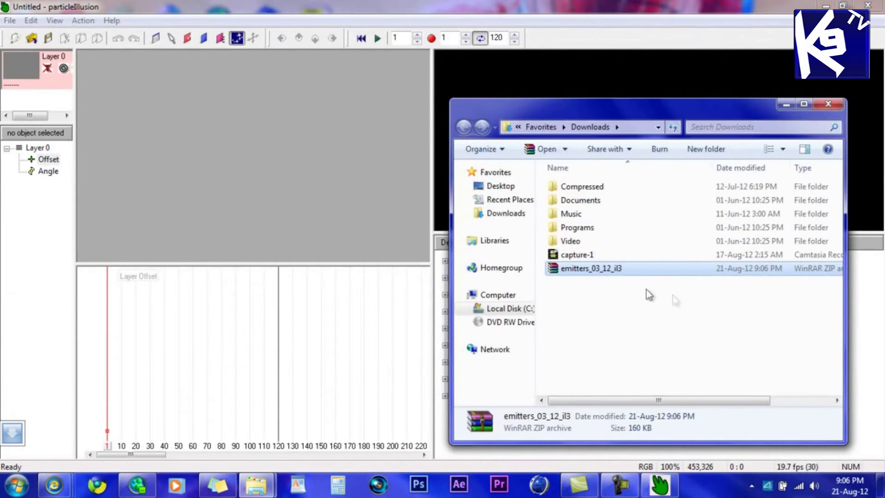
Step: Extract the emitters_03_12_il3 archive and place the emitter library file on the desktop
{"action": "right_click", "coordinate": [595, 274]}
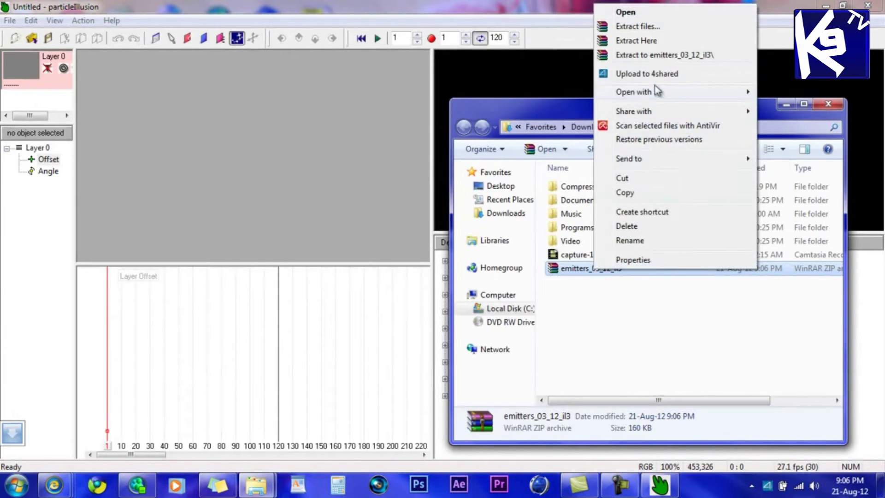
{"action": "left_click", "coordinate": [647, 46]}
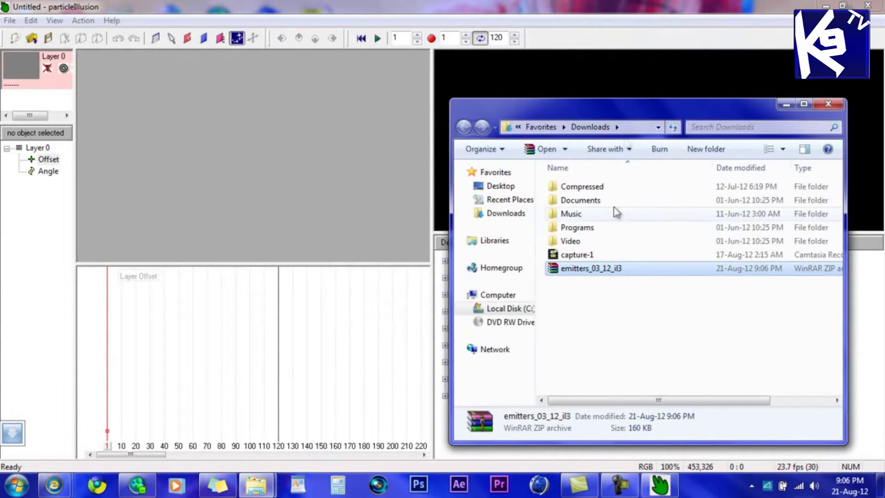
{"action": "left_click_drag", "start_coordinate": [581, 271], "coordinate": [350, 152]}
{"action": "left_click_drag", "start_coordinate": [356, 102], "coordinate": [306, 169]}
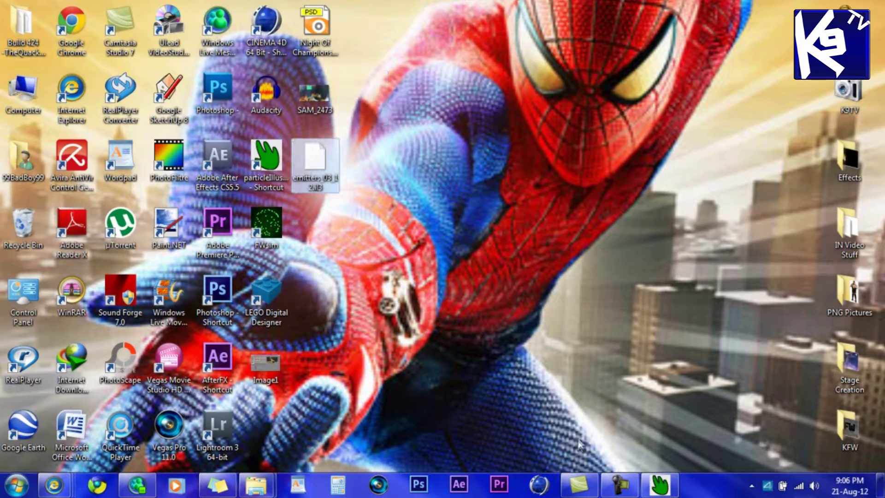
Step: Switch to particleIllusion and load the emitters_03_12.il3 emitter library from the desktop
{"action": "mouse_move", "coordinate": [654, 486]}
{"action": "left_click", "coordinate": [653, 487]}
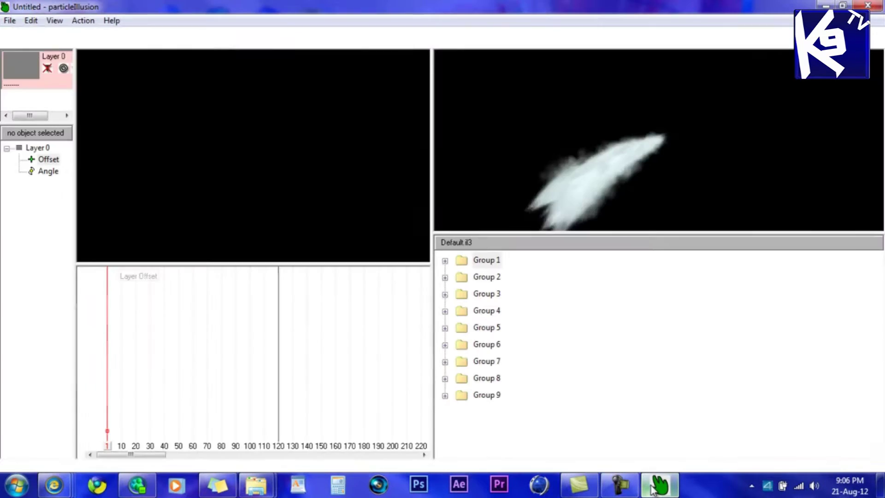
{"action": "left_click", "coordinate": [475, 246]}
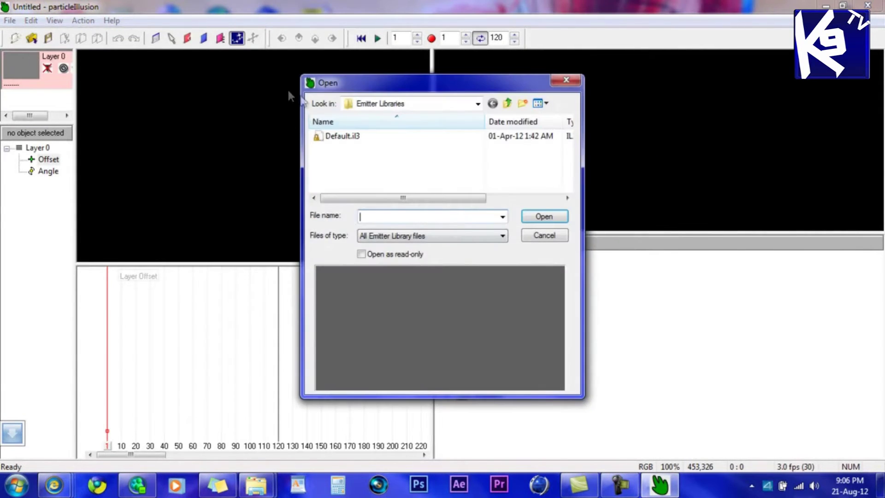
{"action": "left_click", "coordinate": [476, 105]}
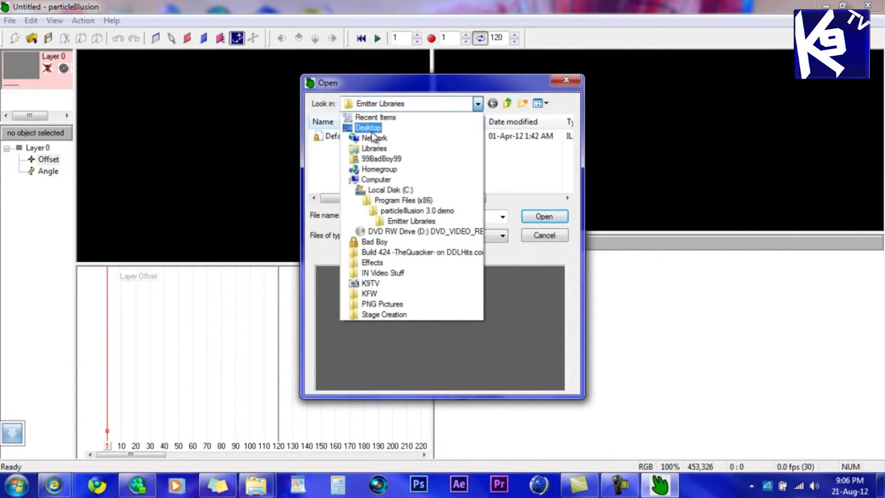
{"action": "left_click", "coordinate": [370, 128]}
{"action": "scroll", "coordinate": [472, 152], "scroll_direction": "down", "scroll_amount": 8}
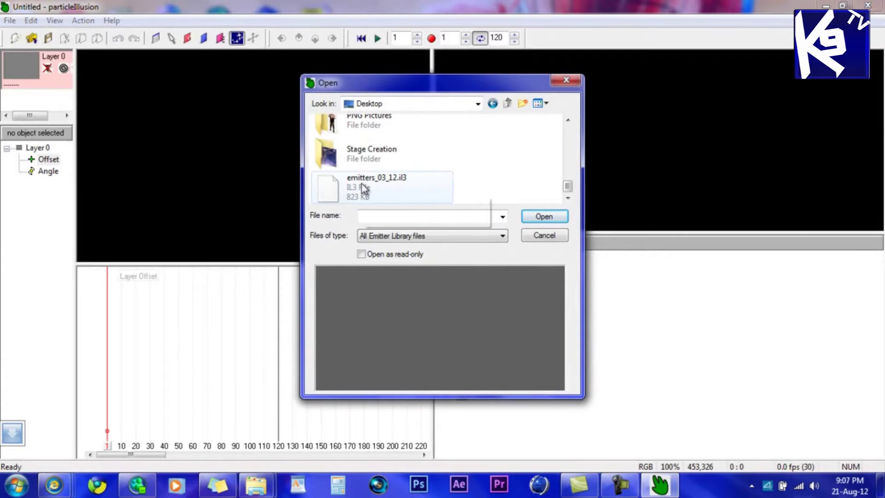
{"action": "double_click", "coordinate": [364, 186]}
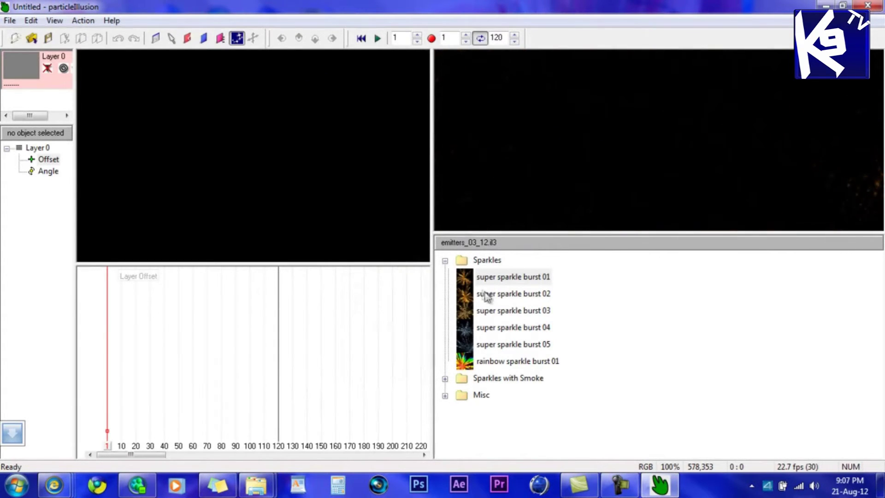
Step: Preview the fireworks fountain and fireworks wall emitters in the Sparkles with Smoke group
{"action": "left_click", "coordinate": [445, 261]}
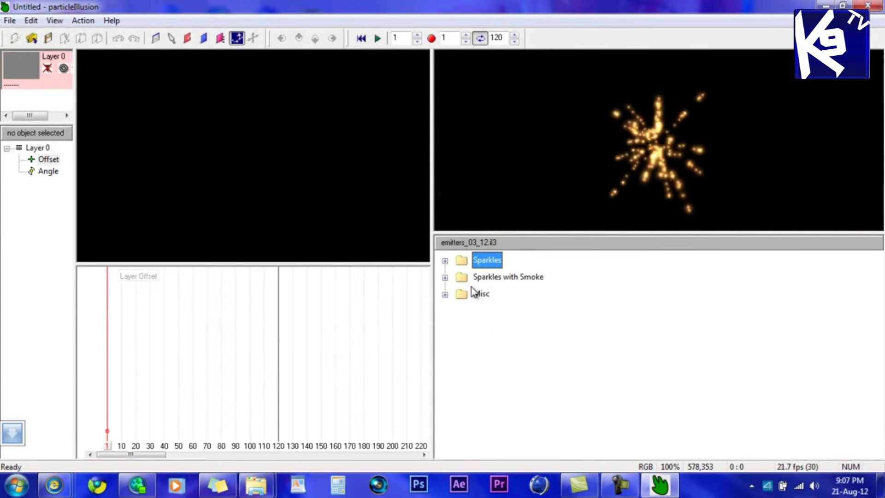
{"action": "left_click", "coordinate": [445, 277]}
{"action": "left_click", "coordinate": [495, 293]}
{"action": "left_click", "coordinate": [500, 311]}
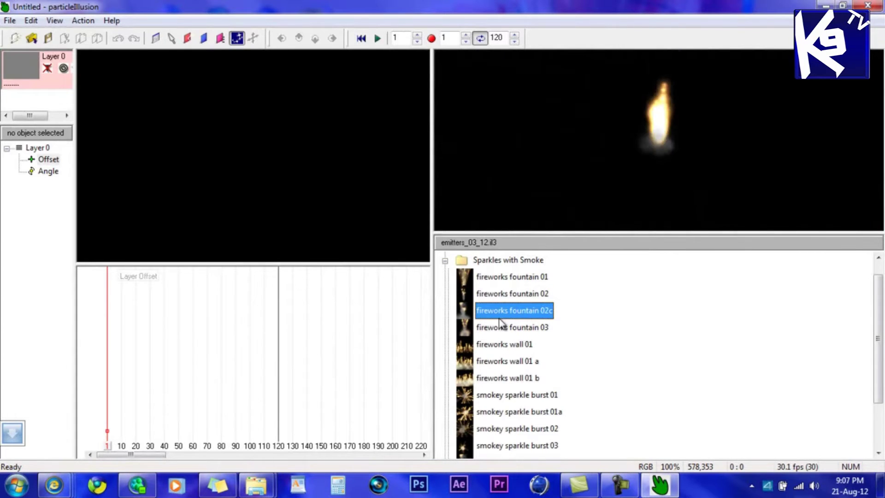
{"action": "left_click", "coordinate": [497, 345]}
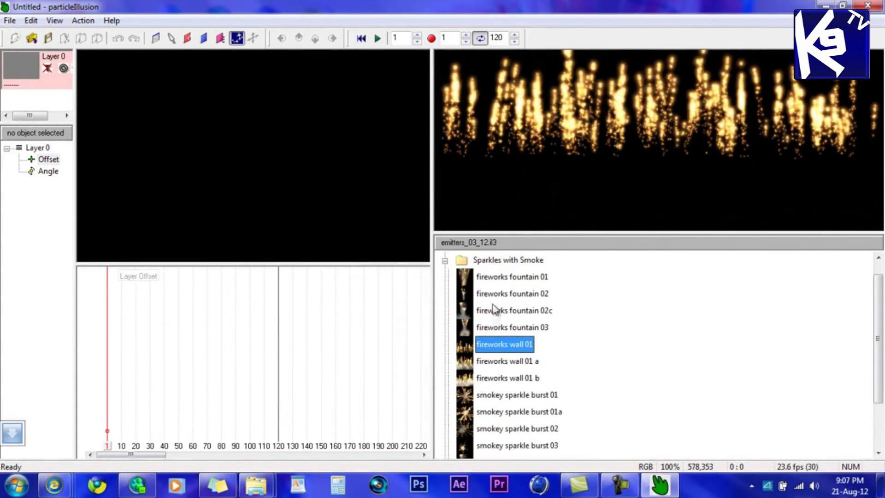
Step: Place the fireworks fountain 02 emitter near the lower centre of the stage and preview its animation, returning to frame 1
{"action": "left_click", "coordinate": [507, 295]}
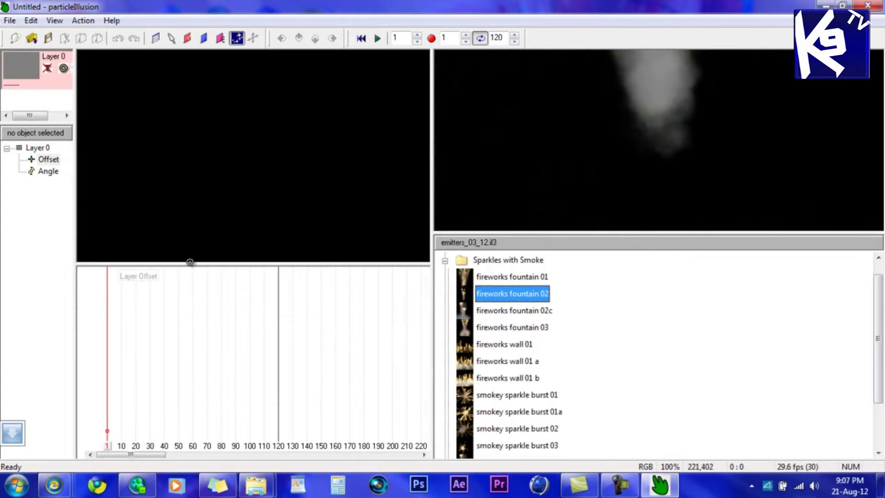
{"action": "left_click", "coordinate": [243, 249]}
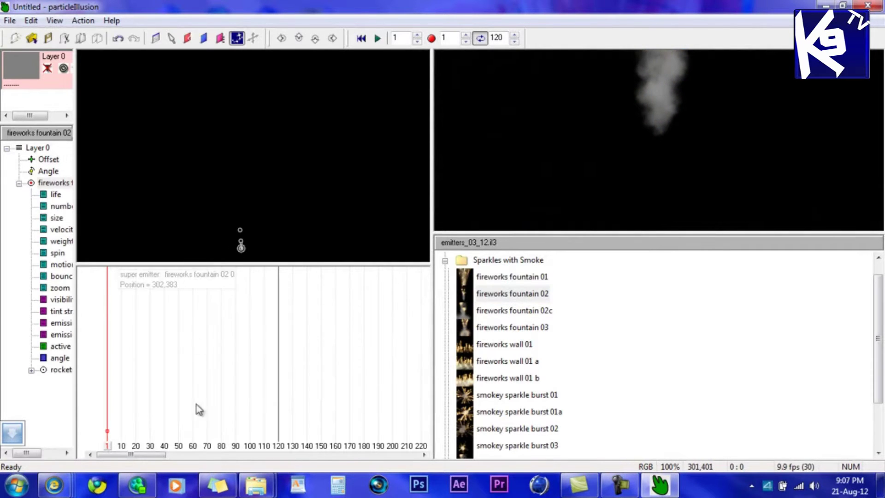
{"action": "key", "text": "space"}
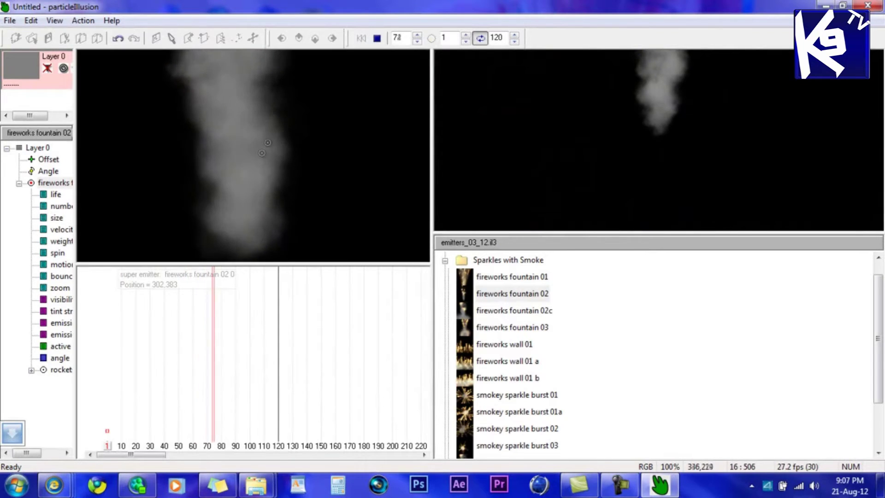
{"action": "key", "text": "space"}
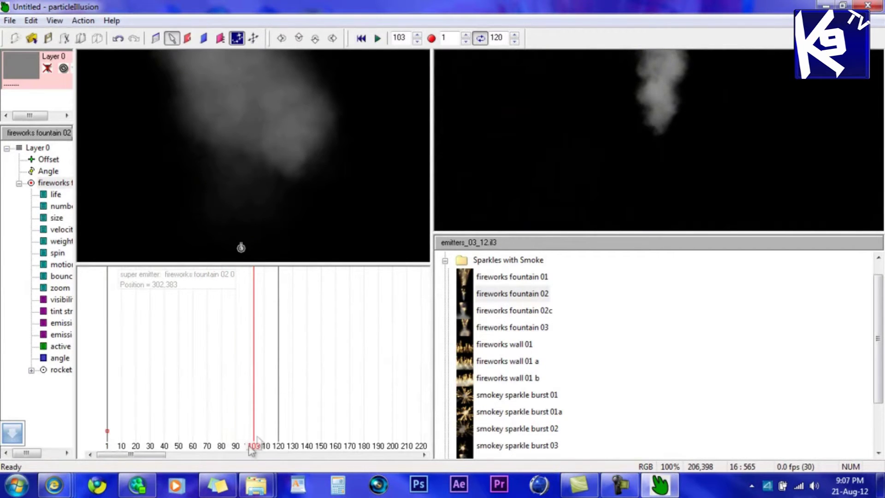
{"action": "left_click_drag", "start_coordinate": [251, 450], "coordinate": [86, 448]}
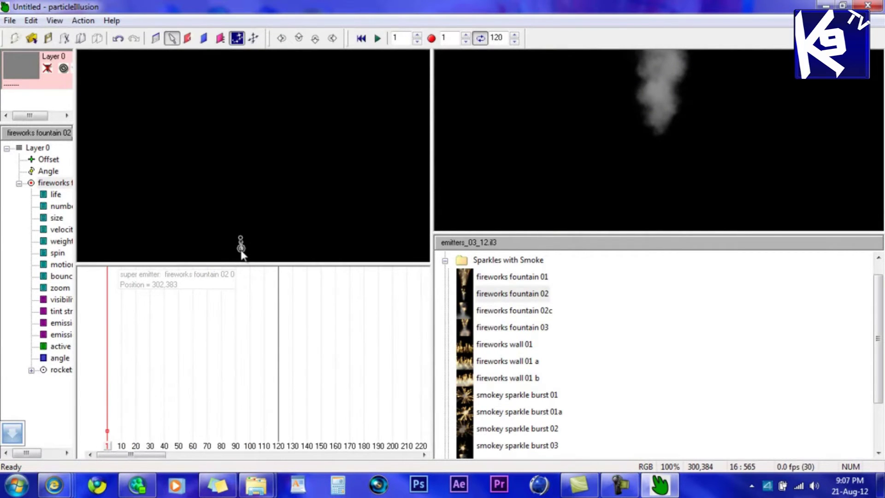
Step: Turn off the smoke particle type under rockets in the fireworks fountain emitter's properties
{"action": "double_click", "coordinate": [240, 247]}
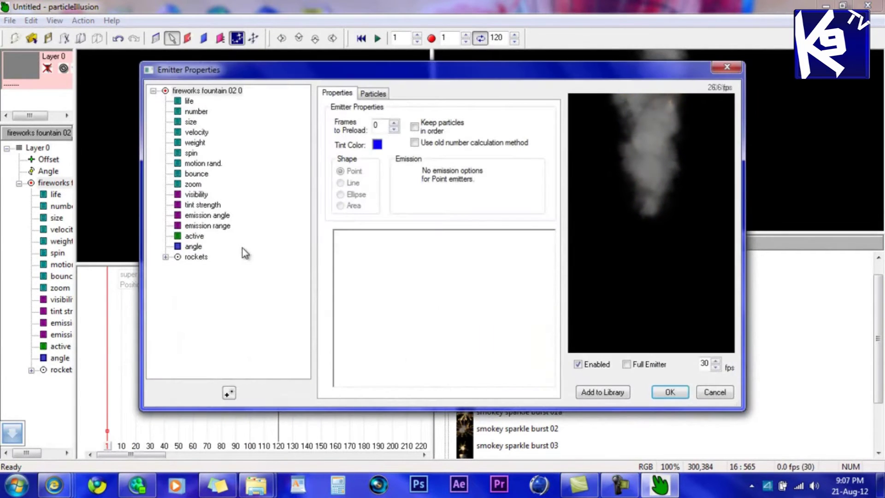
{"action": "left_click", "coordinate": [168, 257]}
{"action": "scroll", "coordinate": [183, 248], "scroll_direction": "down", "scroll_amount": 5}
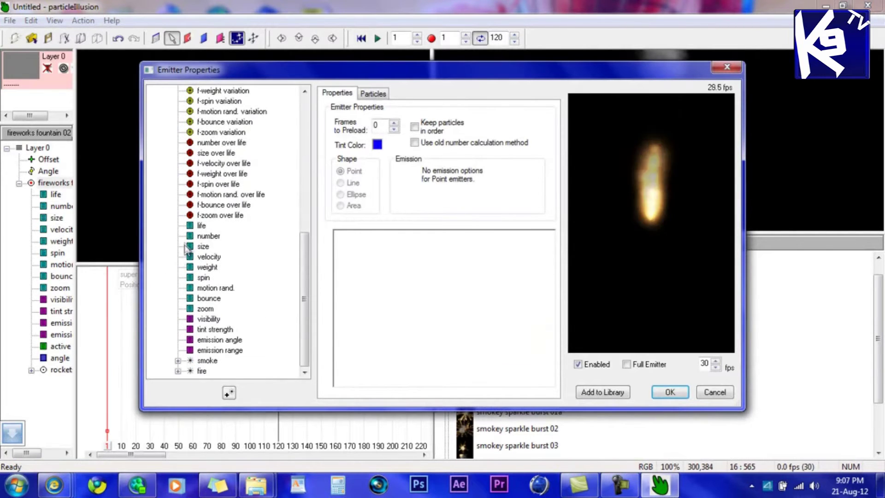
{"action": "left_click", "coordinate": [194, 364]}
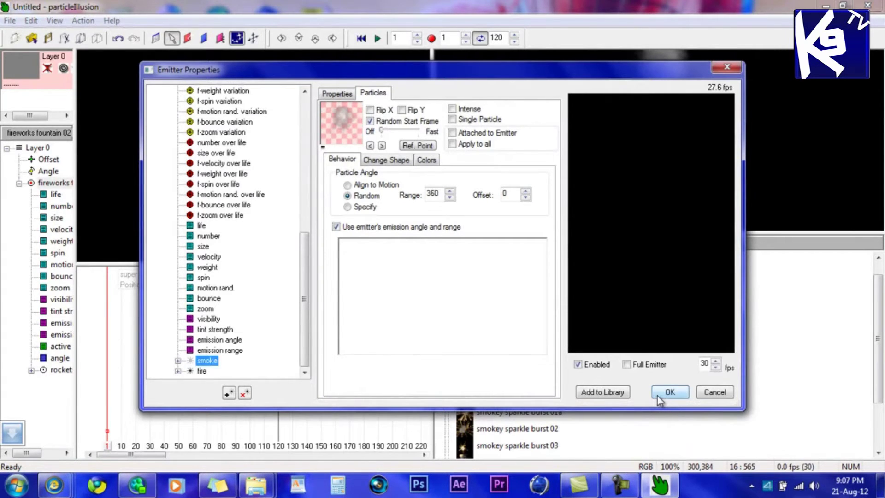
{"action": "left_click", "coordinate": [669, 392]}
Step: Play back the fountain animation a few times to check it without smoke, and return to frame 1
{"action": "key", "text": "space"}
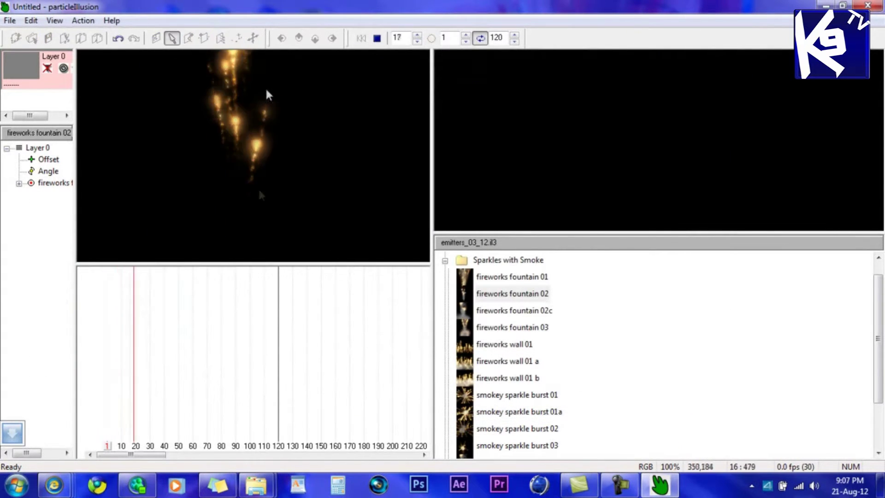
{"action": "key", "text": "space"}
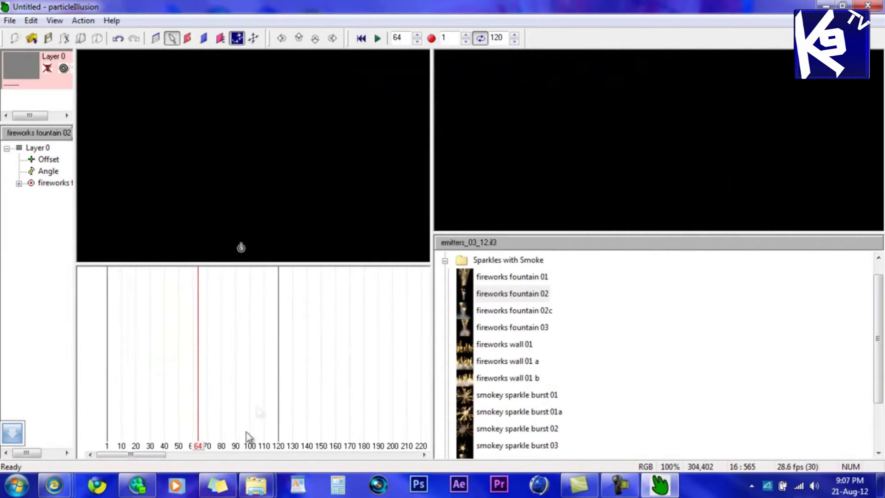
{"action": "left_click_drag", "start_coordinate": [198, 449], "coordinate": [125, 443]}
{"action": "key", "text": "space"}
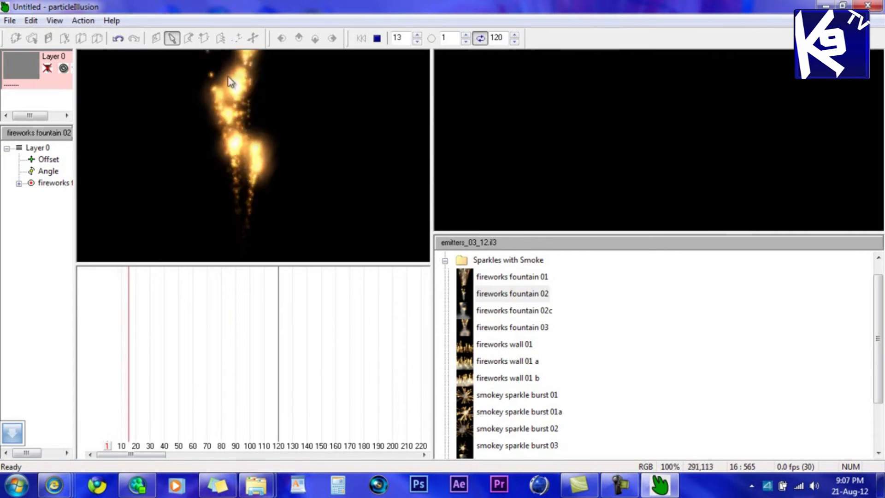
{"action": "key", "text": "space"}
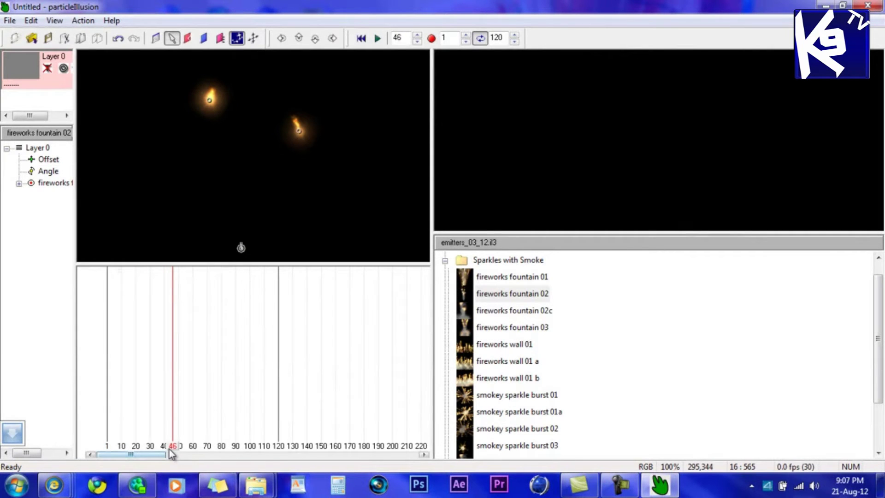
{"action": "key", "text": "space"}
{"action": "key", "text": "Home"}
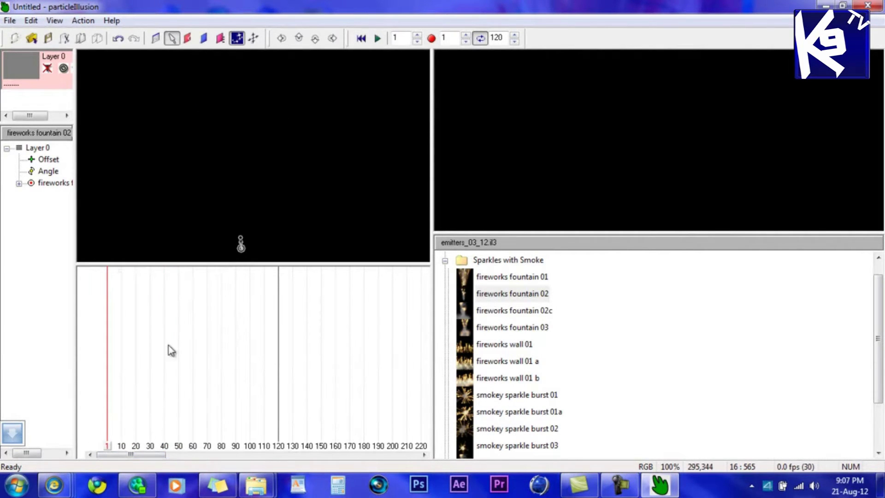
Step: Set the fireworks fountain emitter's velocity to 109% in its properties
{"action": "double_click", "coordinate": [240, 248]}
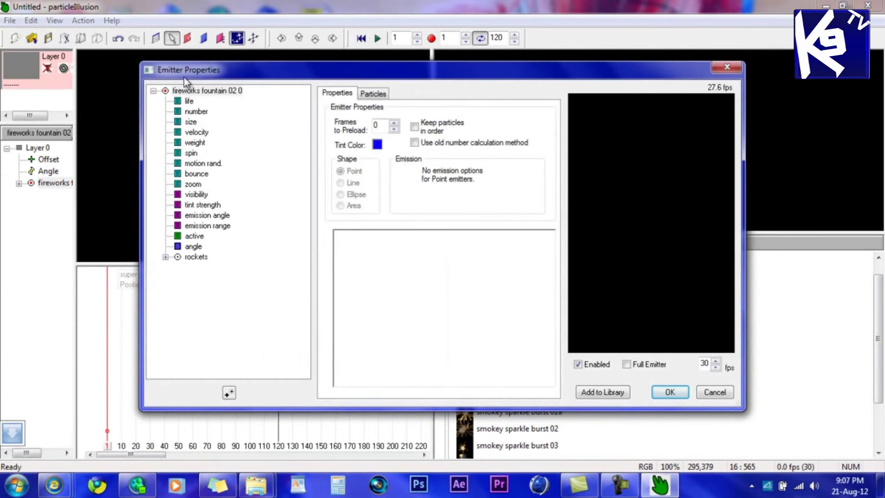
{"action": "left_click", "coordinate": [192, 92]}
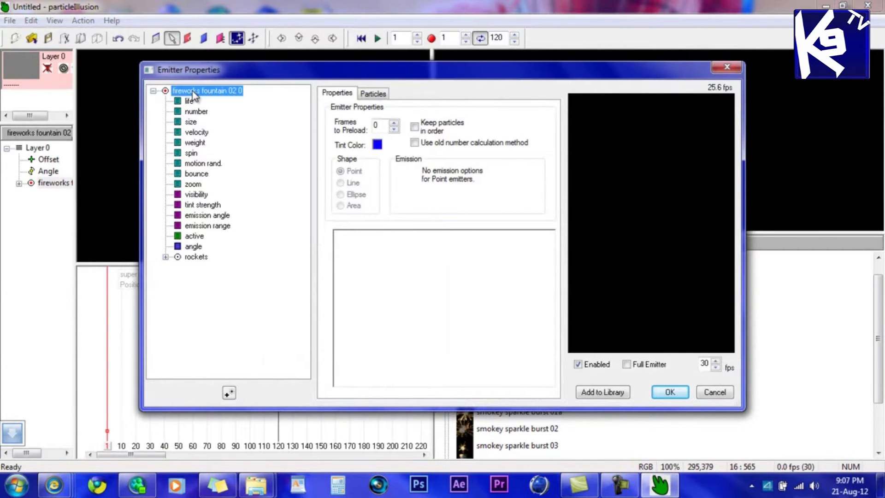
{"action": "left_click", "coordinate": [192, 134]}
{"action": "left_click_drag", "start_coordinate": [356, 295], "coordinate": [345, 366]}
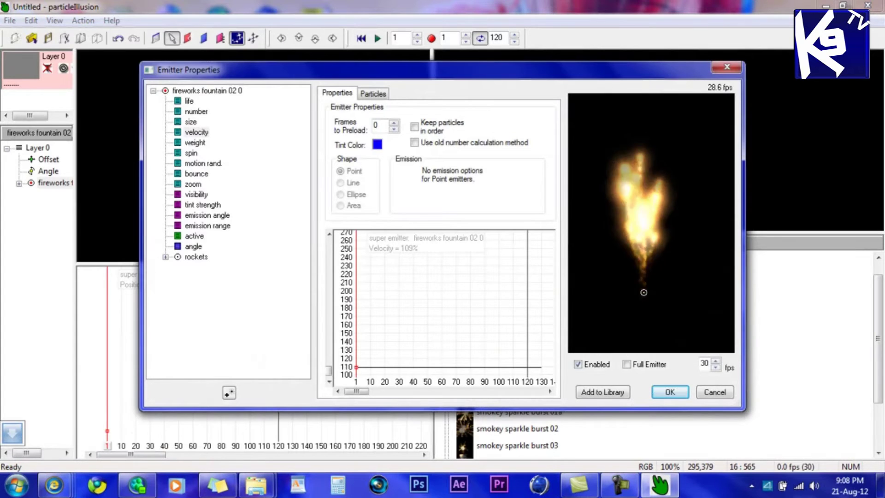
{"action": "left_click", "coordinate": [669, 392]}
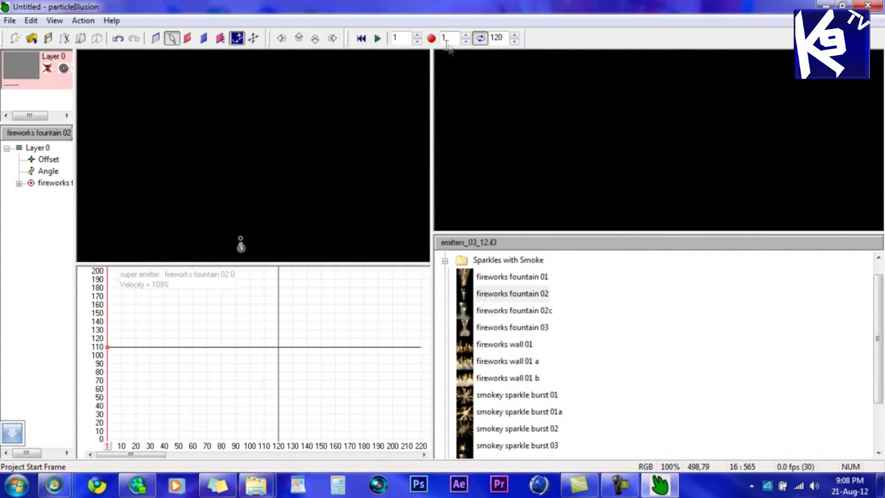
Step: Render frames 1 to 120 to the desktop as an AVI video named pyro1
{"action": "left_click", "coordinate": [432, 39]}
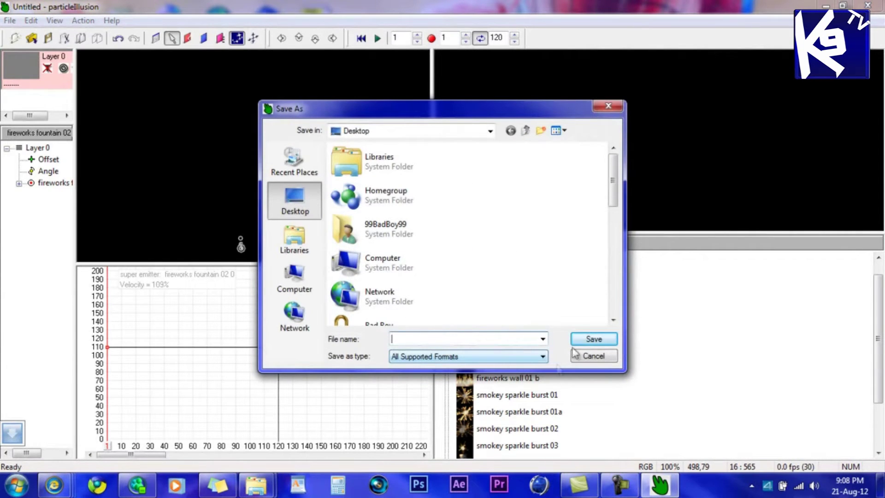
{"action": "type", "text": "pyro 1"}
{"action": "left_click", "coordinate": [603, 339]}
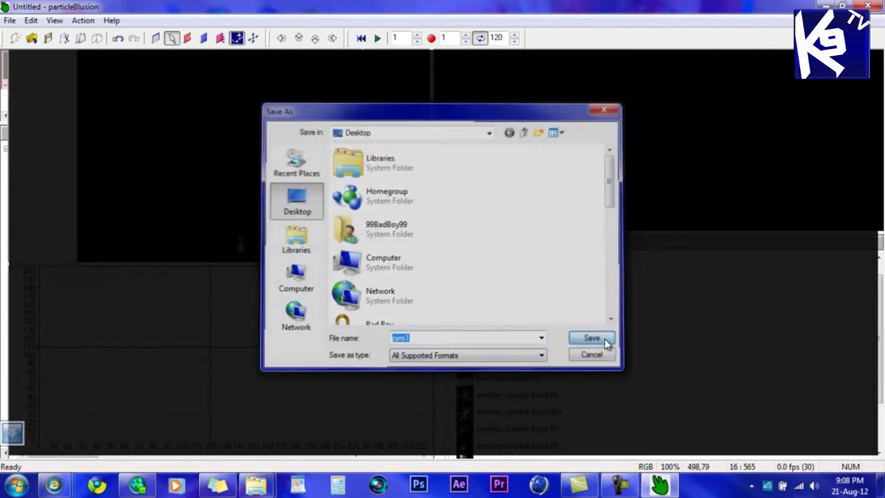
{"action": "left_click", "coordinate": [404, 290]}
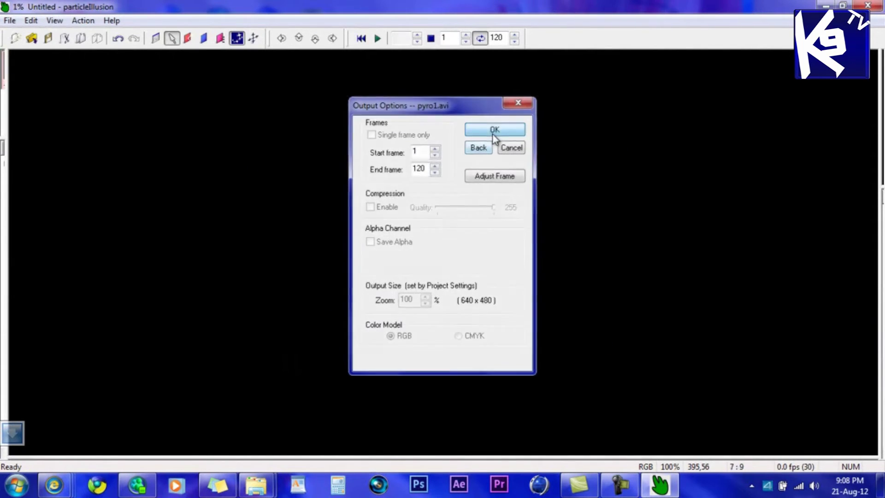
{"action": "left_click", "coordinate": [494, 131]}
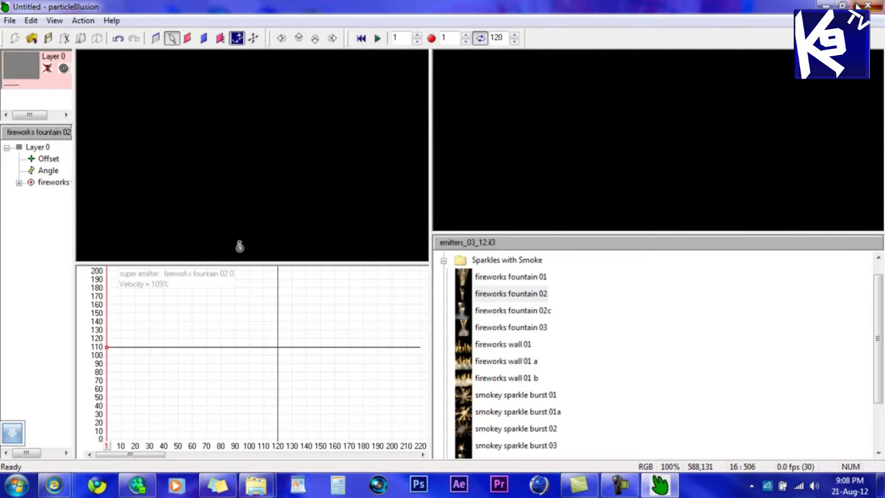
Step: Close particleIllusion, then check the rendered pyro1 video from the desktop and close the player
{"action": "left_click", "coordinate": [858, 5]}
{"action": "left_click", "coordinate": [450, 271]}
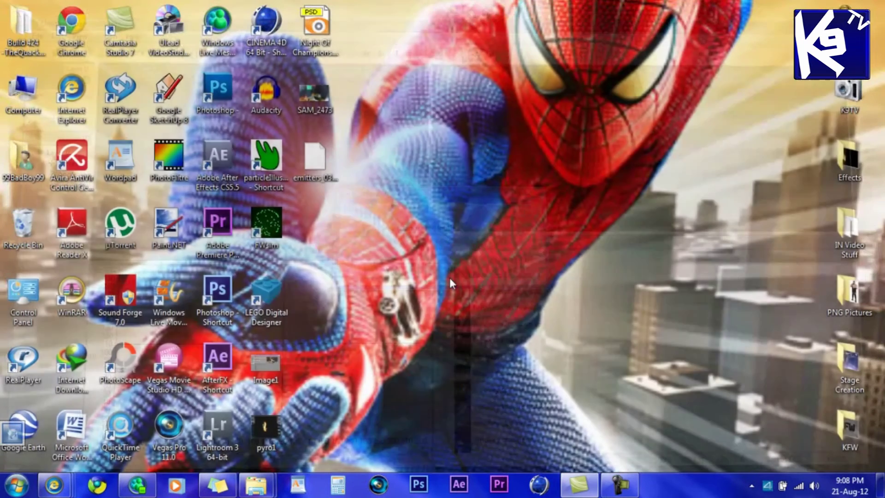
{"action": "double_click", "coordinate": [262, 445]}
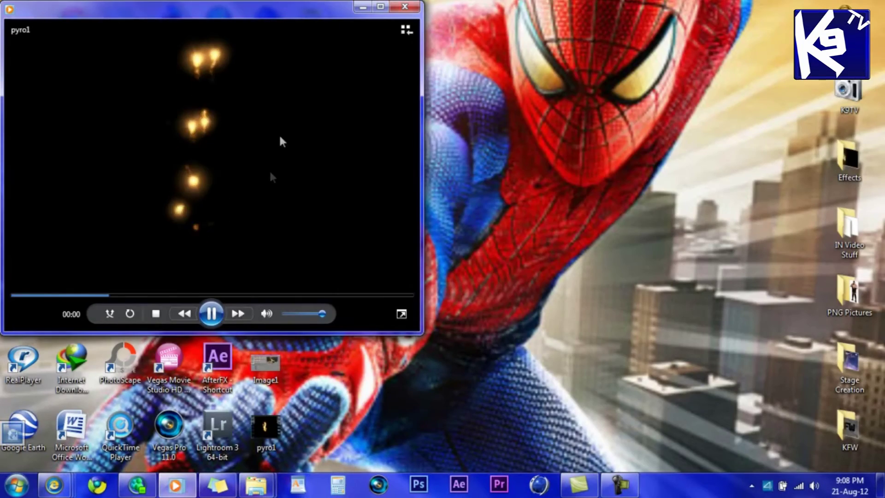
{"action": "left_click", "coordinate": [399, 5]}
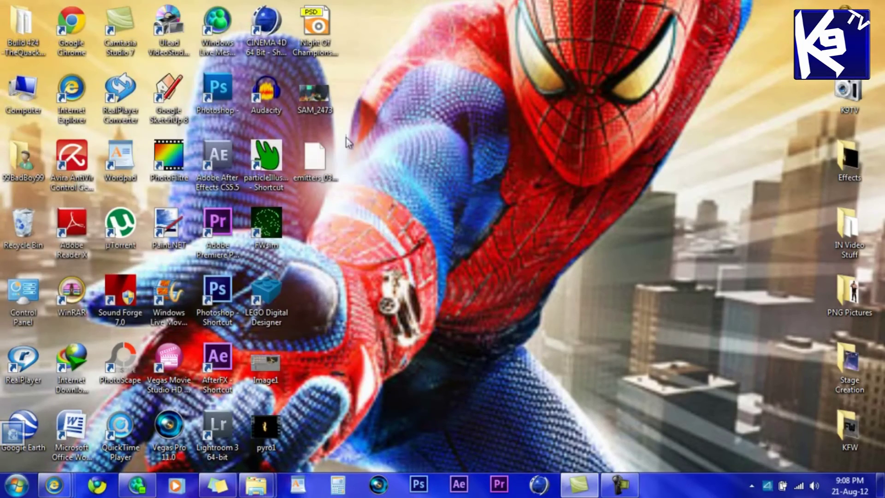
Step: Switch to Vegas Pro and place the SAM_2473 image on the timeline, with the pyro1 clip on a track above it
{"action": "left_click", "coordinate": [377, 484]}
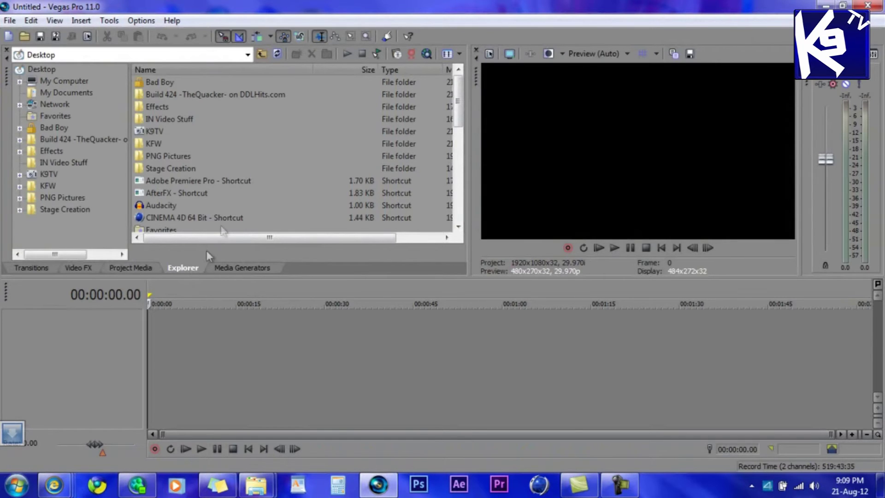
{"action": "scroll", "coordinate": [289, 151], "scroll_direction": "down", "scroll_amount": 4}
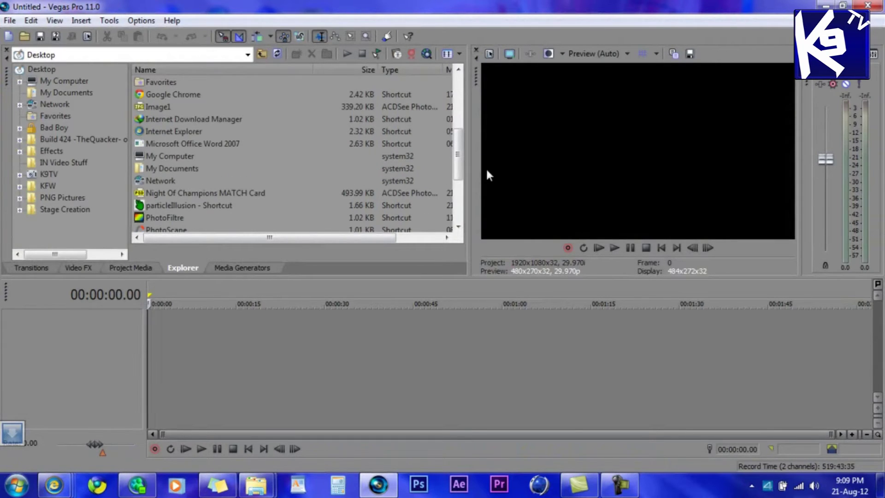
{"action": "left_click_drag", "start_coordinate": [458, 166], "coordinate": [444, 217]}
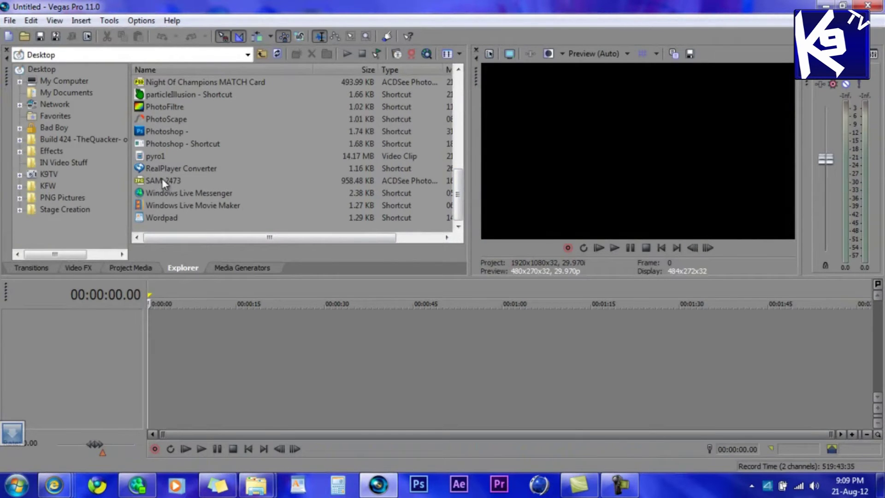
{"action": "left_click_drag", "start_coordinate": [162, 181], "coordinate": [158, 329]}
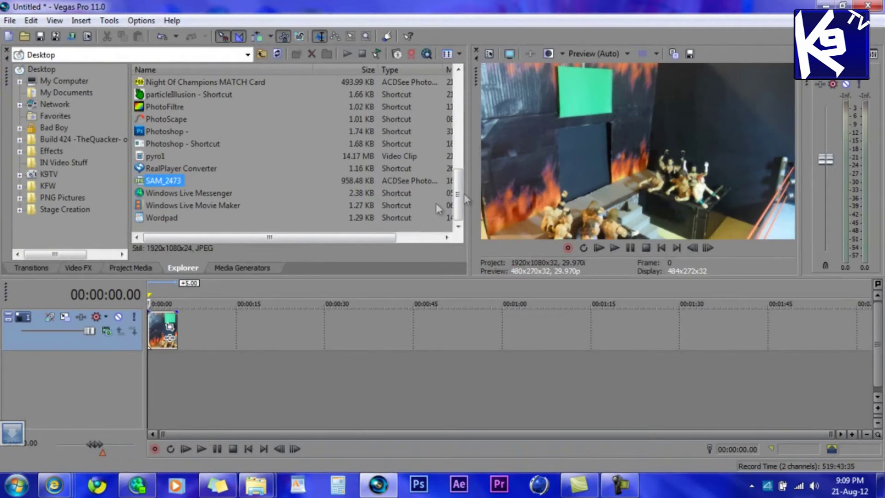
{"action": "left_click_drag", "start_coordinate": [156, 156], "coordinate": [153, 307]}
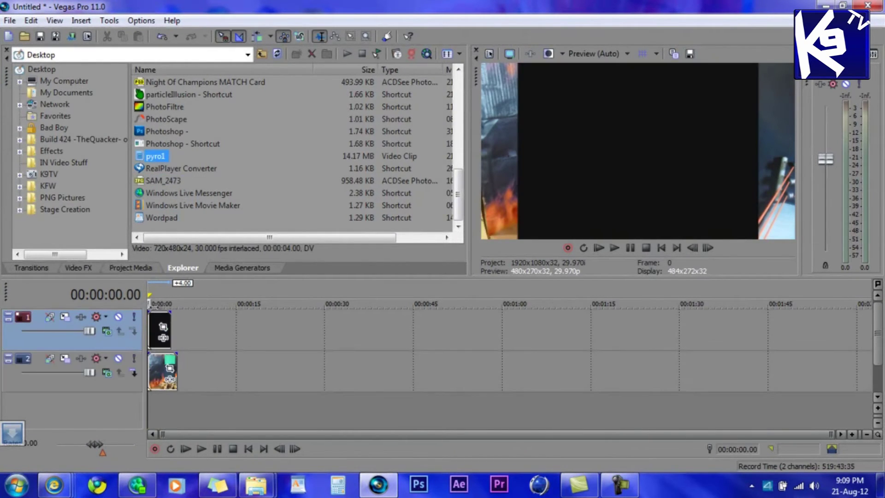
Step: Add the Sony Chroma Keyer effect to the pyro1 event with a black key color (0, 0.0, 0.0), and preview it briefly
{"action": "left_click", "coordinate": [164, 339]}
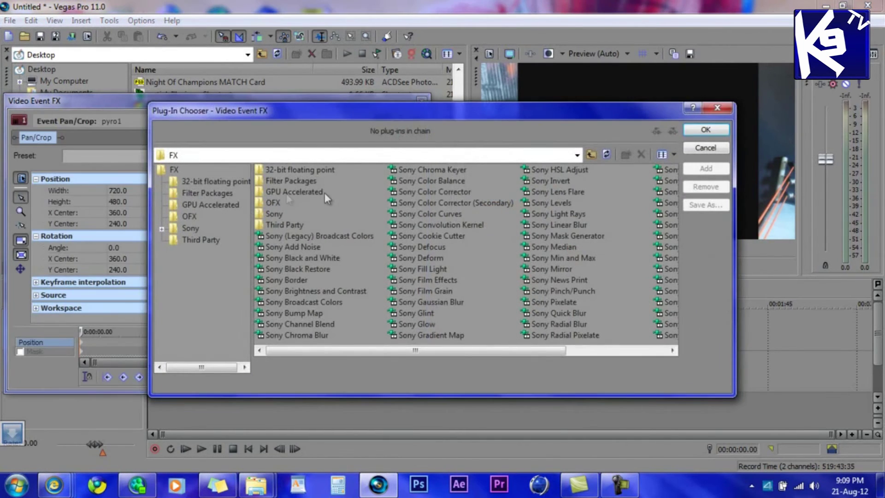
{"action": "left_click", "coordinate": [438, 169]}
{"action": "left_click", "coordinate": [709, 130]}
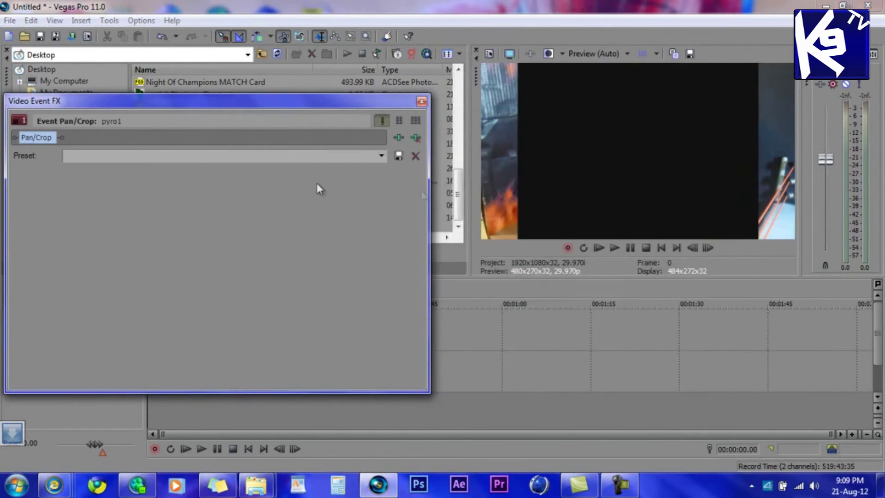
{"action": "left_click", "coordinate": [126, 197]}
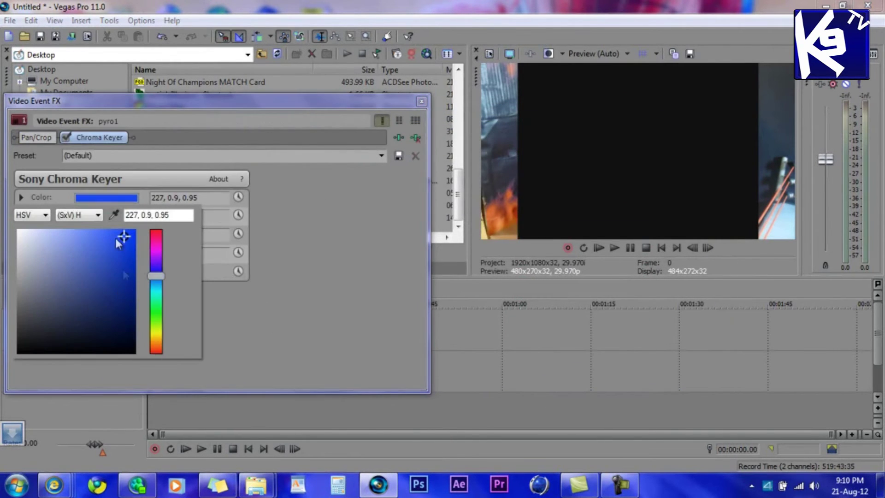
{"action": "left_click_drag", "start_coordinate": [123, 234], "coordinate": [2, 367]}
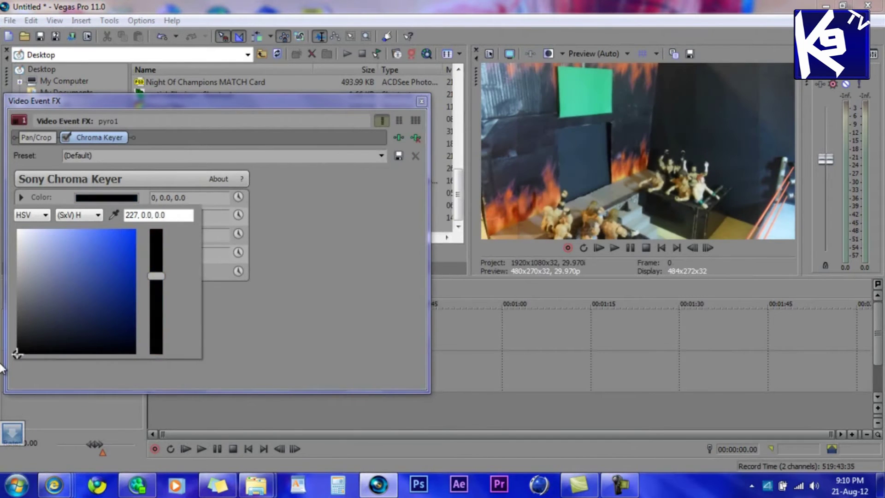
{"action": "left_click", "coordinate": [314, 273]}
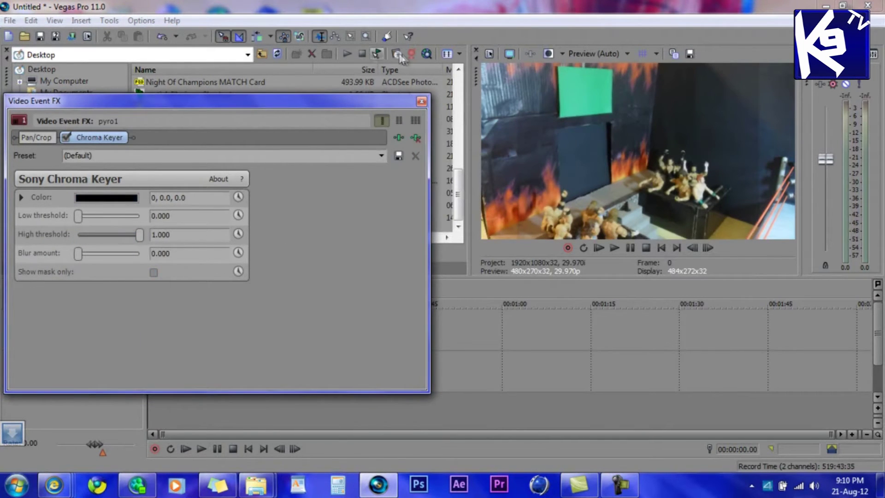
{"action": "left_click", "coordinate": [420, 100]}
{"action": "left_click", "coordinate": [222, 446]}
{"action": "left_click", "coordinate": [222, 447]}
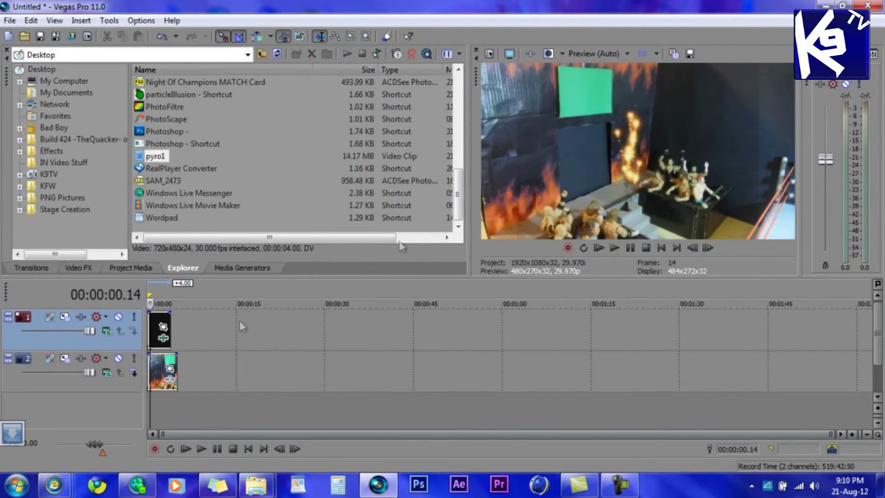
Step: Refine the pyro1 event's chroma key with the help of its mask: set the low threshold to 0.337 and adjust the high threshold
{"action": "left_click", "coordinate": [164, 340]}
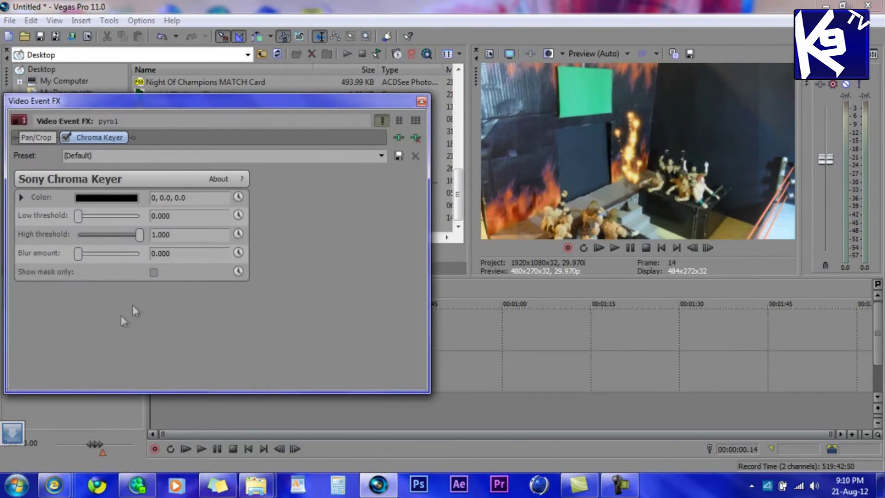
{"action": "left_click", "coordinate": [152, 272]}
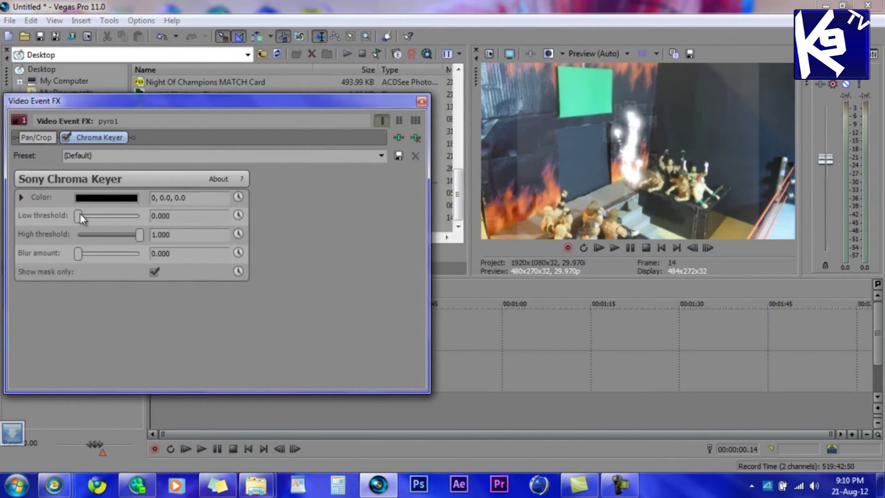
{"action": "left_click_drag", "start_coordinate": [79, 214], "coordinate": [87, 214]}
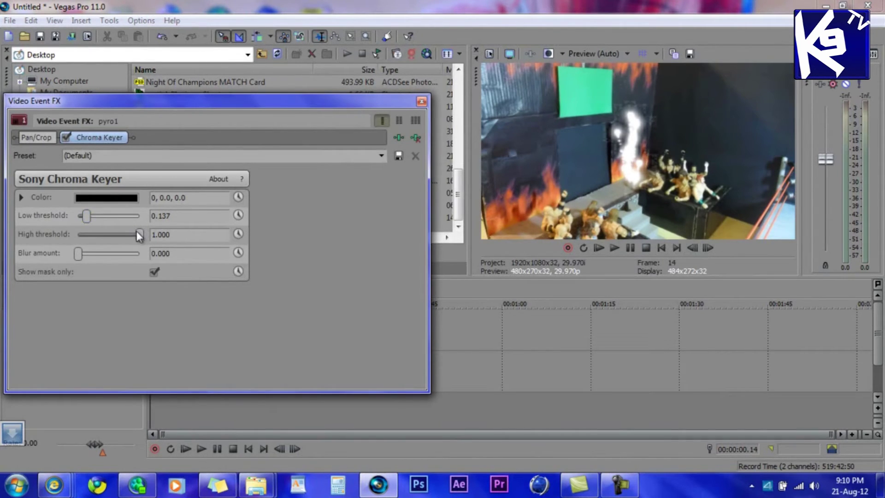
{"action": "left_click_drag", "start_coordinate": [136, 233], "coordinate": [133, 233]}
{"action": "left_click", "coordinate": [154, 272]}
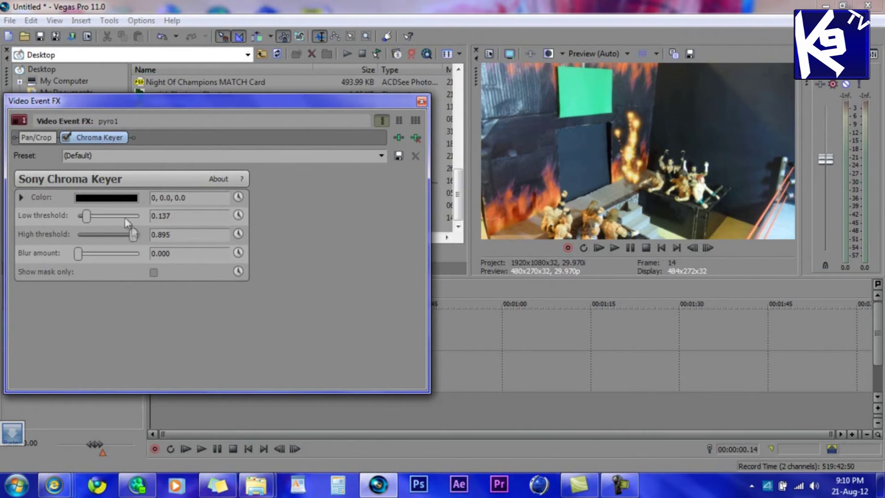
{"action": "left_click_drag", "start_coordinate": [86, 216], "coordinate": [98, 216]}
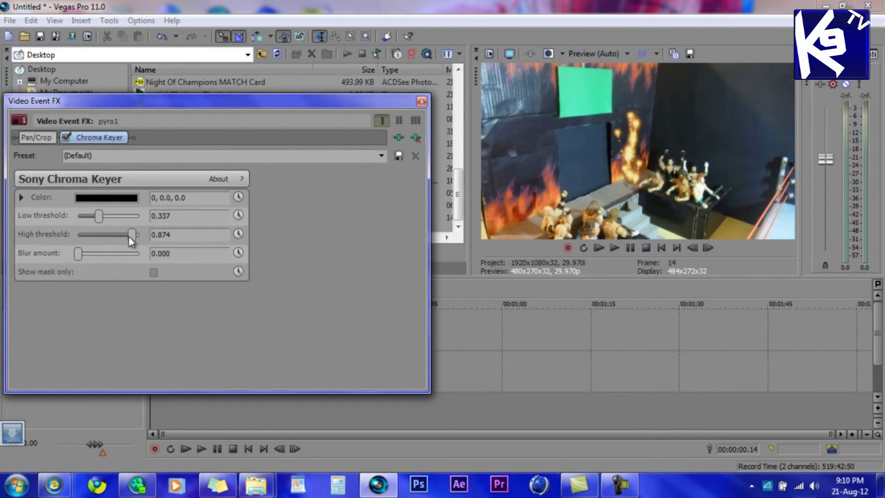
{"action": "left_click_drag", "start_coordinate": [129, 236], "coordinate": [137, 236]}
{"action": "left_click_drag", "start_coordinate": [77, 254], "coordinate": [75, 254]}
{"action": "left_click", "coordinate": [421, 101]}
Step: Play the timeline back and replay it from the start to check the keyed fountain over the stage image
{"action": "key", "text": "space"}
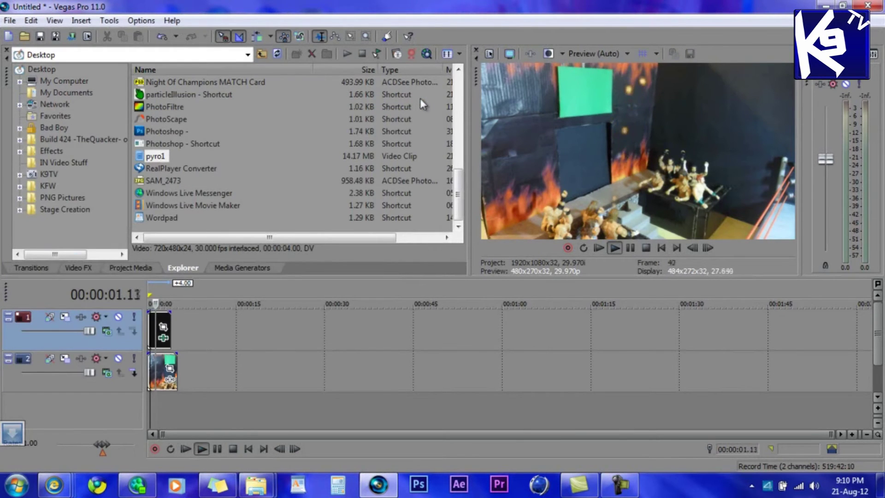
{"action": "key", "text": "space"}
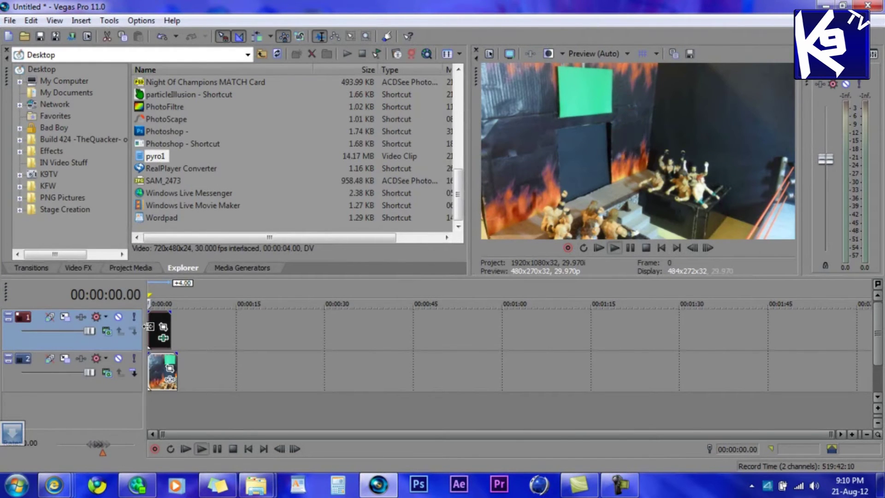
{"action": "key", "text": "space"}
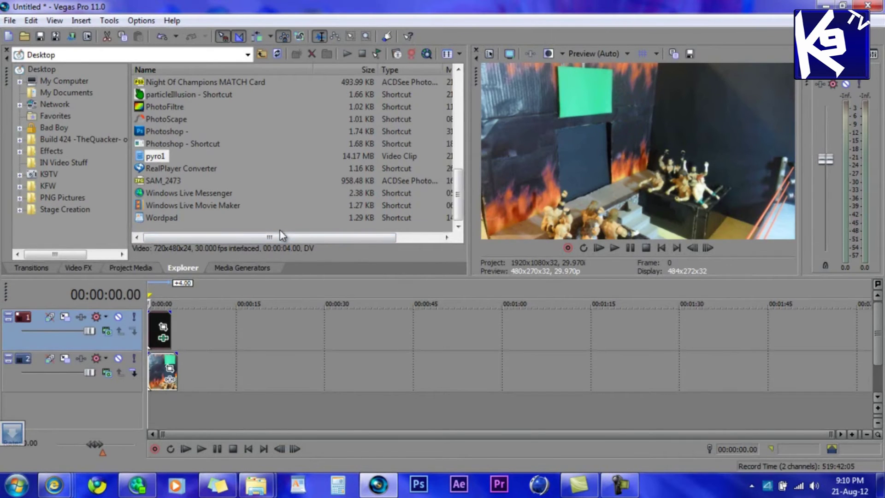
{"action": "key", "text": "space"}
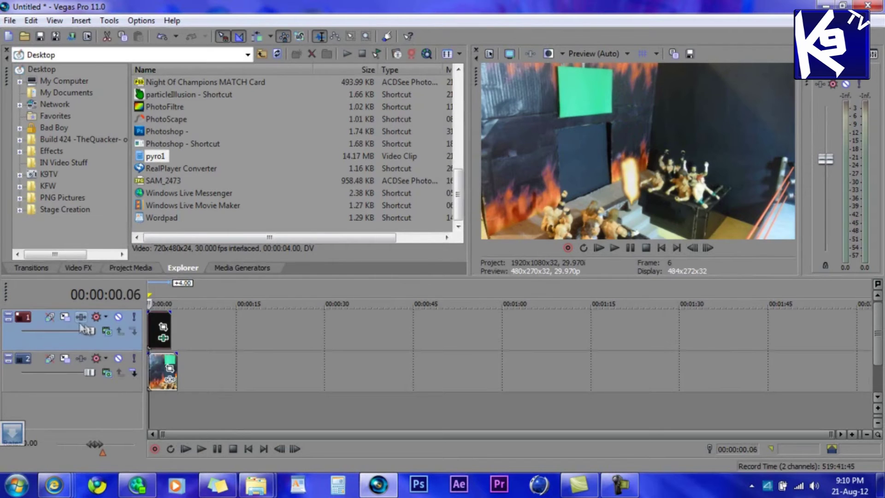
Step: Move the pyro1 event's pan/crop center to about X 649.2, Y 155.3, and play back the repositioned fountain
{"action": "left_click", "coordinate": [163, 328]}
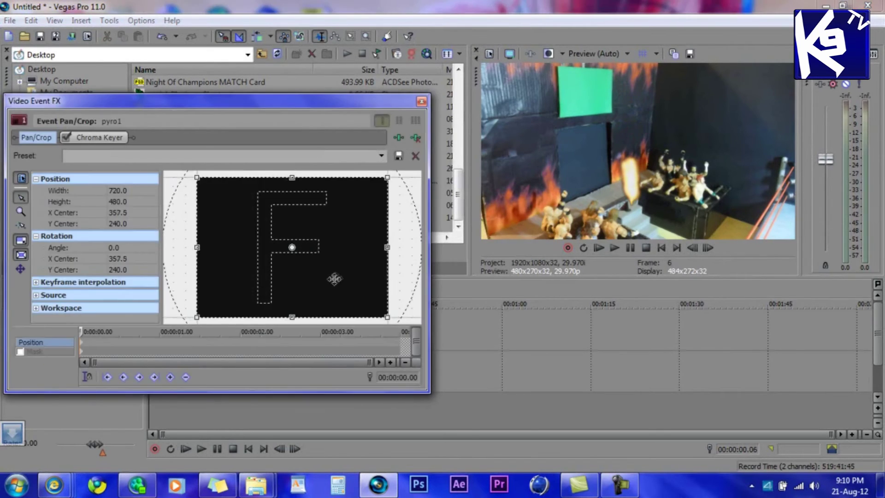
{"action": "left_click_drag", "start_coordinate": [325, 281], "coordinate": [412, 254]}
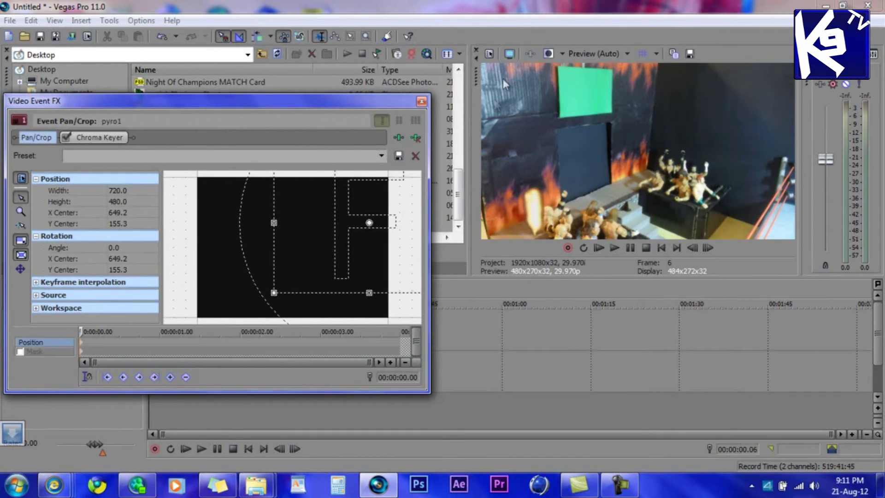
{"action": "left_click", "coordinate": [420, 103]}
{"action": "key", "text": "space"}
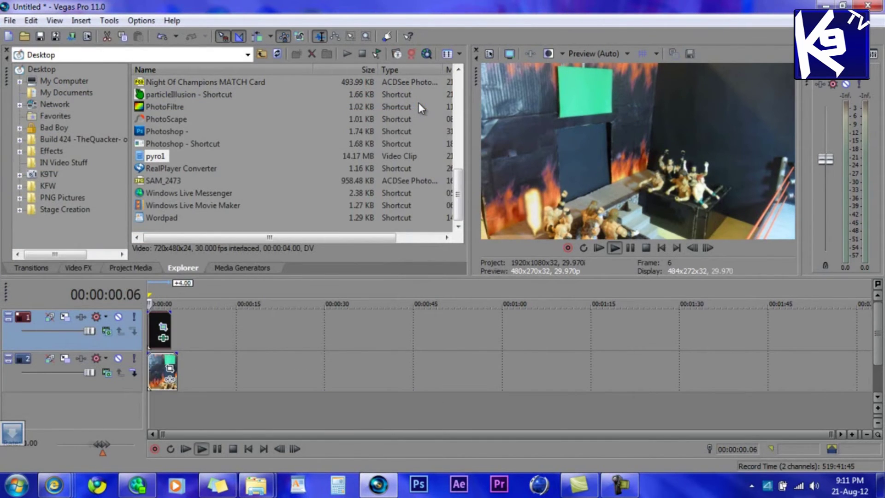
{"action": "key", "text": "space"}
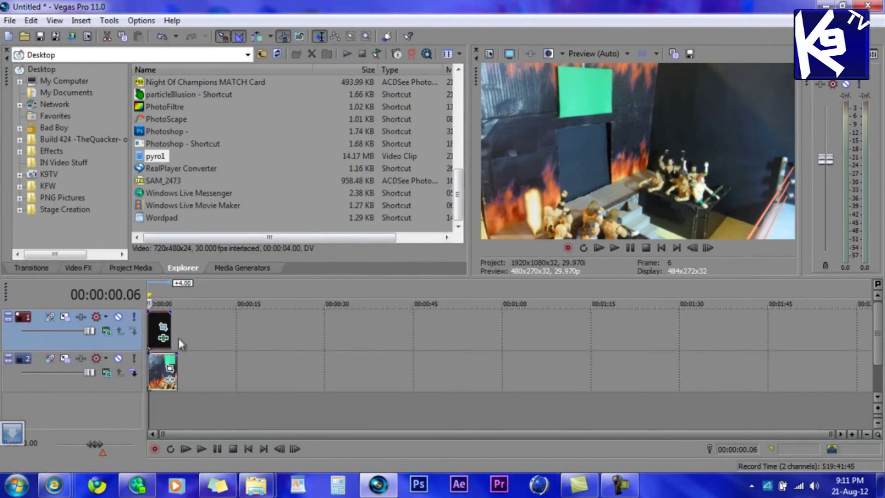
Step: Duplicate the pyro1 track and move the upper copy's pan/crop center to about X 426.2, Y 240.0
{"action": "right_click", "coordinate": [114, 346]}
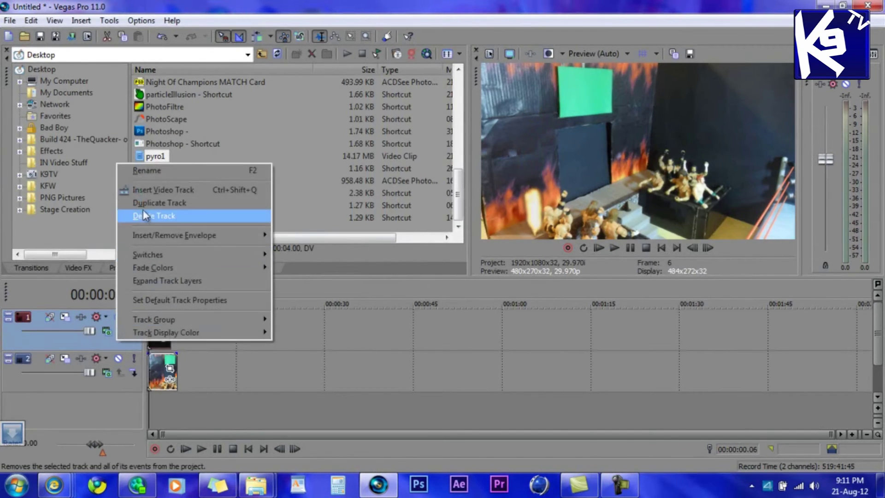
{"action": "left_click", "coordinate": [148, 206]}
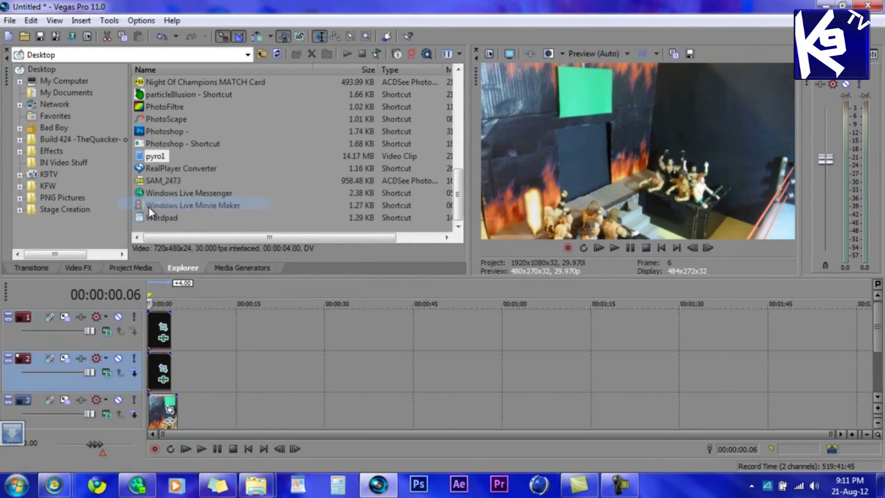
{"action": "left_click", "coordinate": [126, 344]}
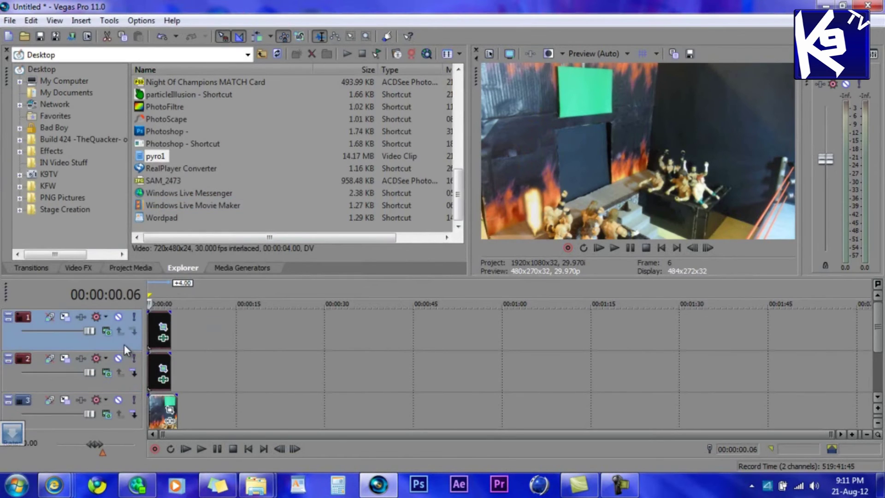
{"action": "left_click", "coordinate": [163, 330]}
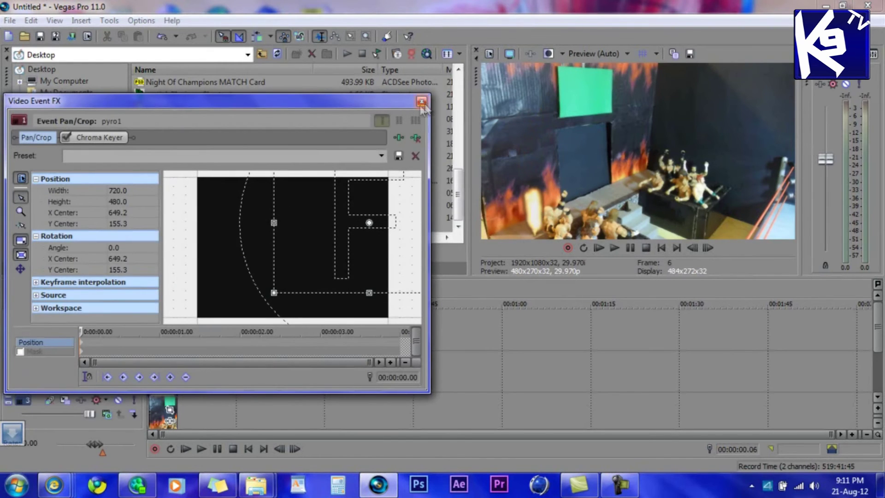
{"action": "left_click_drag", "start_coordinate": [360, 217], "coordinate": [300, 241]}
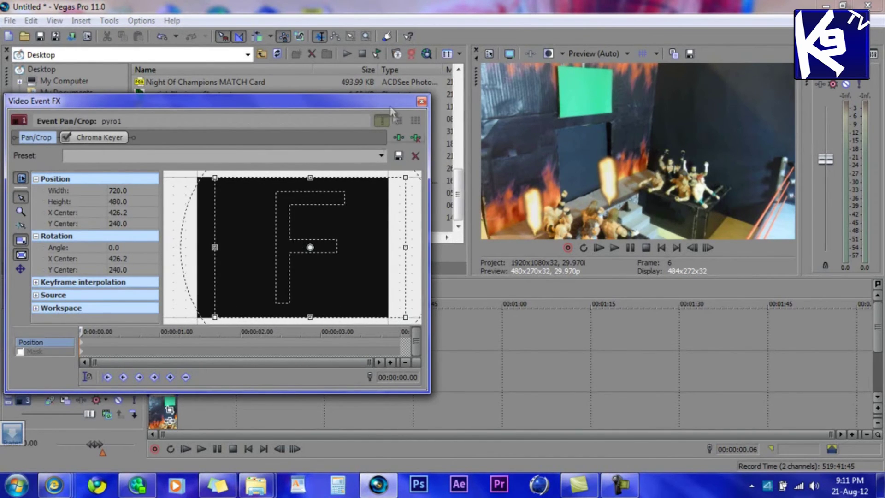
{"action": "left_click", "coordinate": [421, 101]}
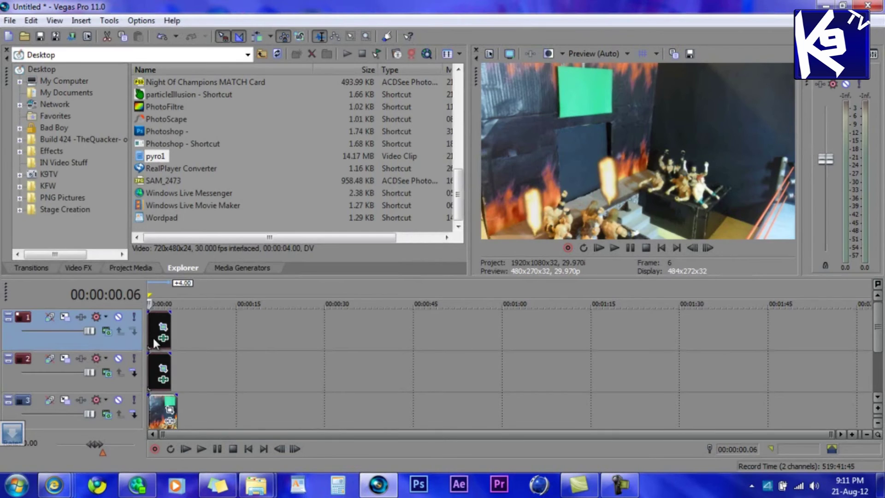
Step: Try staggering the fountains by moving the upper pyro1 event to begin where the lower one ends, and return to the start
{"action": "mouse_move", "coordinate": [151, 336]}
{"action": "left_mouse_down"}
{"action": "mouse_move", "coordinate": [148, 360]}
{"action": "mouse_move", "coordinate": [155, 336]}
{"action": "mouse_move", "coordinate": [166, 342]}
{"action": "left_mouse_up"}
{"action": "left_click", "coordinate": [147, 368]}
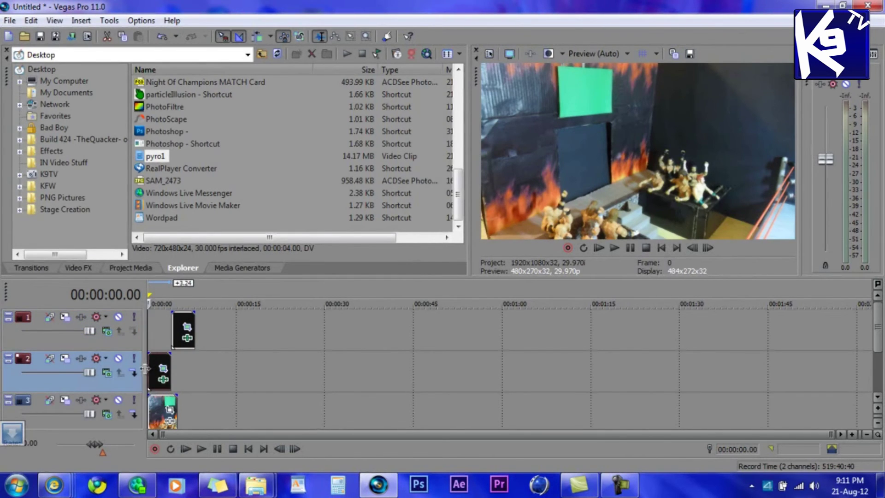
{"action": "left_click", "coordinate": [148, 368]}
Step: Move the upper pyro1 event back to the start of the timeline and play both fountains together
{"action": "left_click_drag", "start_coordinate": [178, 331], "coordinate": [156, 330]}
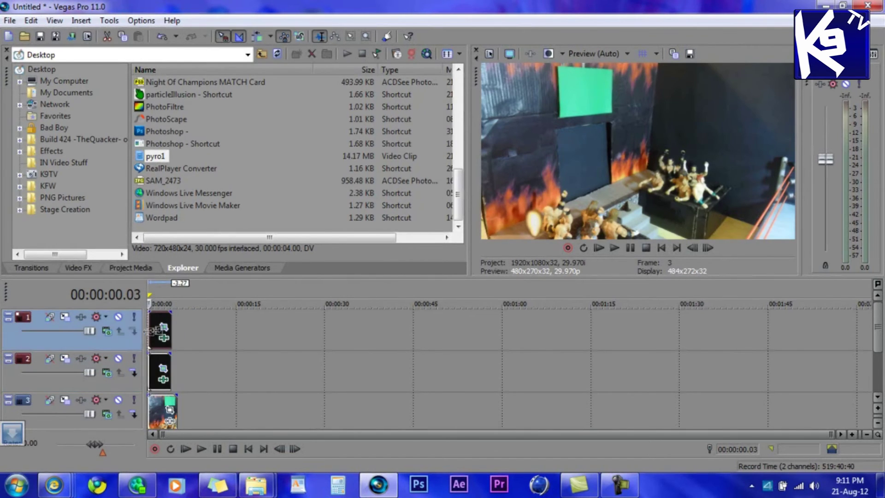
{"action": "left_click", "coordinate": [149, 363]}
{"action": "key", "text": "space"}
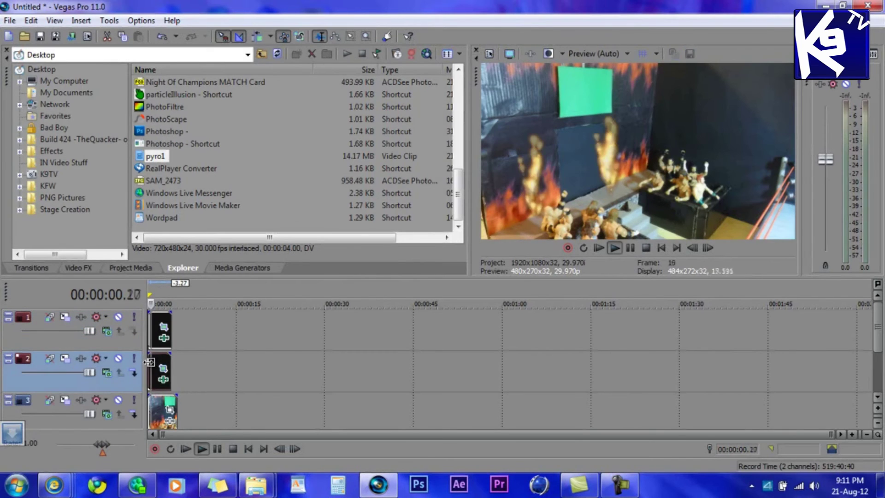
{"action": "key", "text": "space"}
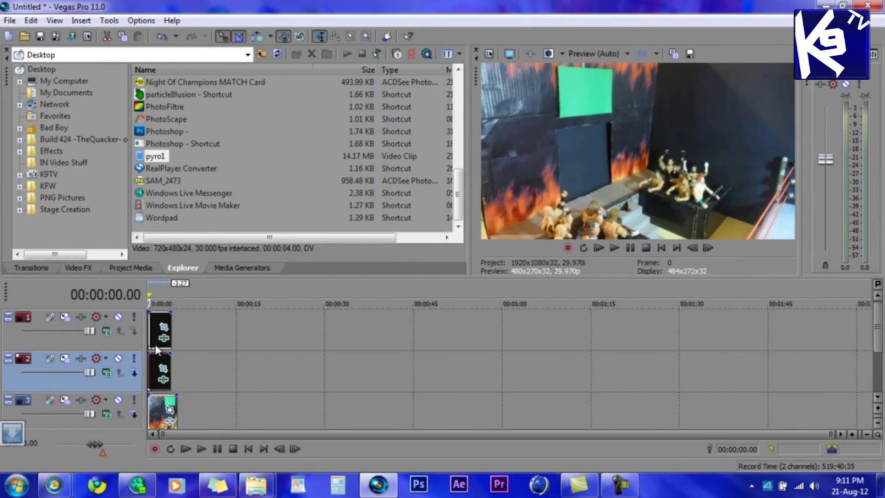
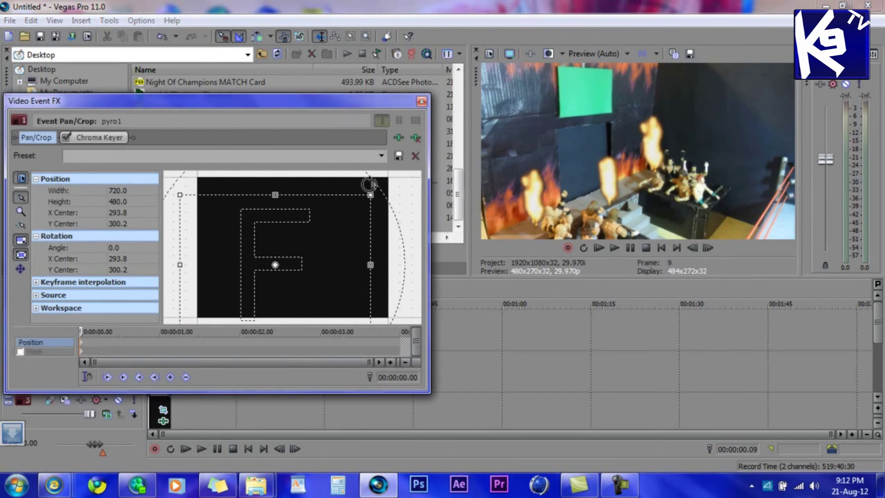
Step: Shift the top pyro1 event about nine frames later and play the three staggered fountains from the start
{"action": "left_click", "coordinate": [421, 101]}
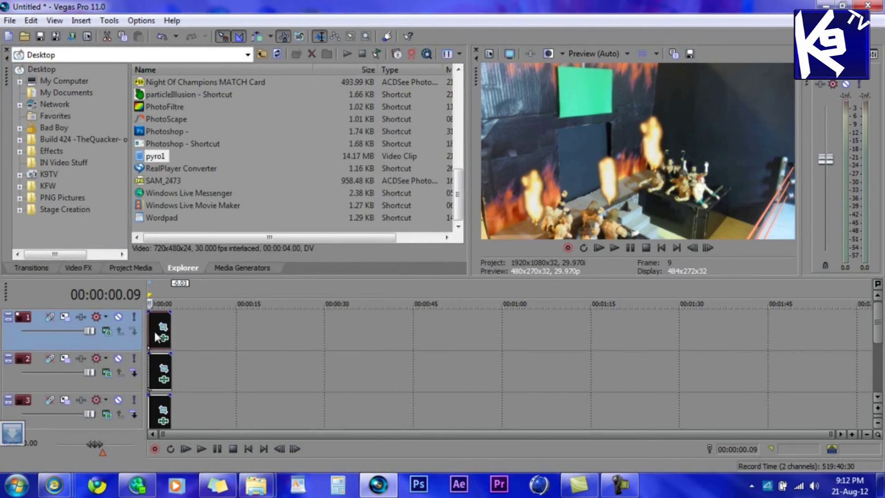
{"action": "left_click_drag", "start_coordinate": [165, 332], "coordinate": [157, 332]}
{"action": "key", "text": "space"}
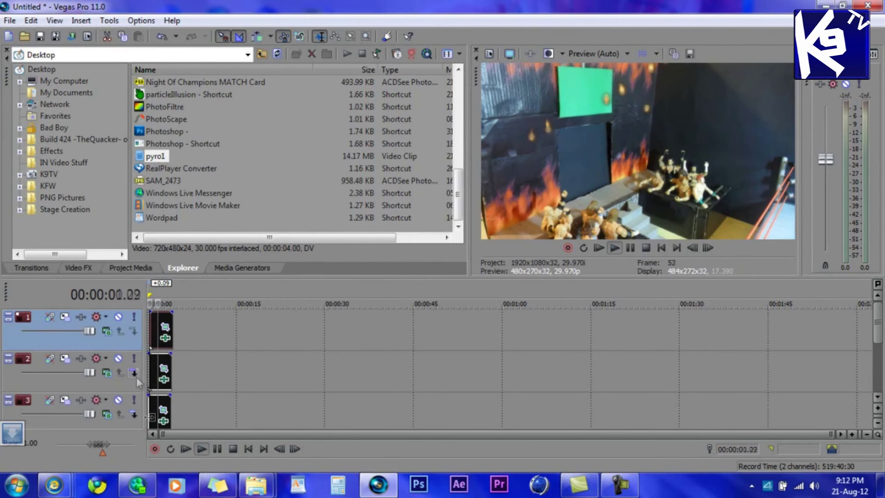
{"action": "key", "text": "space"}
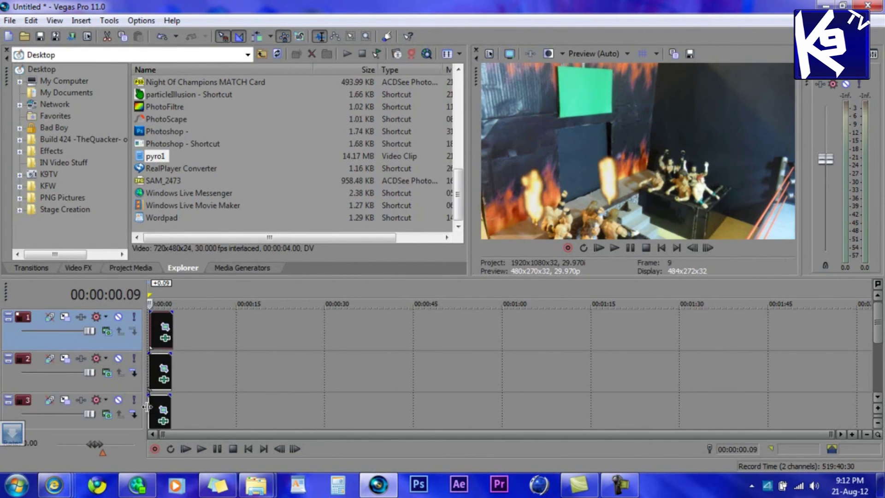
{"action": "left_click", "coordinate": [150, 408]}
{"action": "key", "text": "space"}
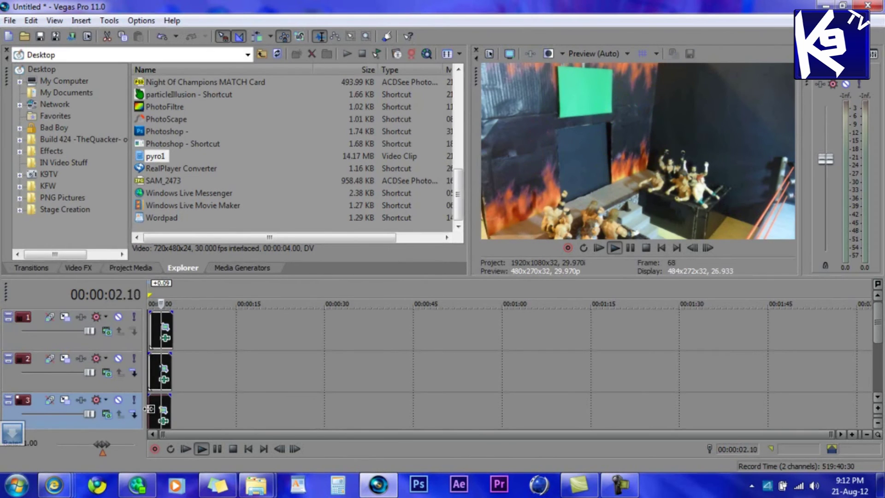
{"action": "key", "text": "space"}
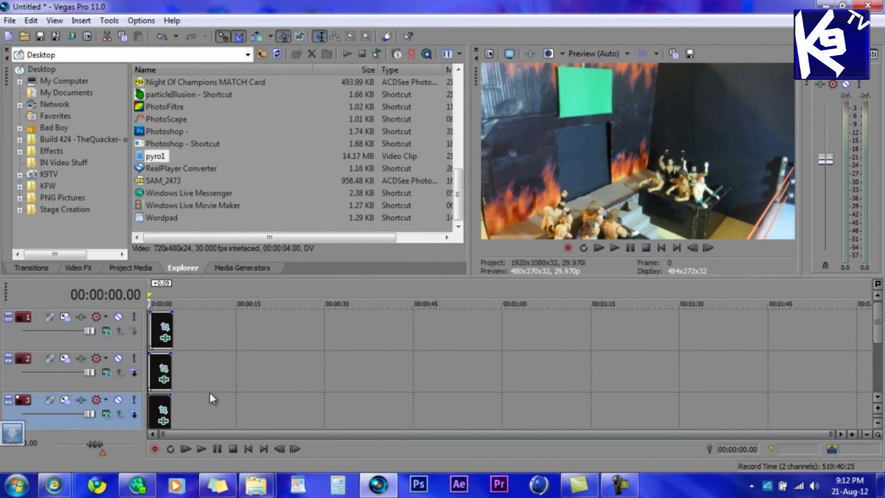
{"action": "key", "text": "space"}
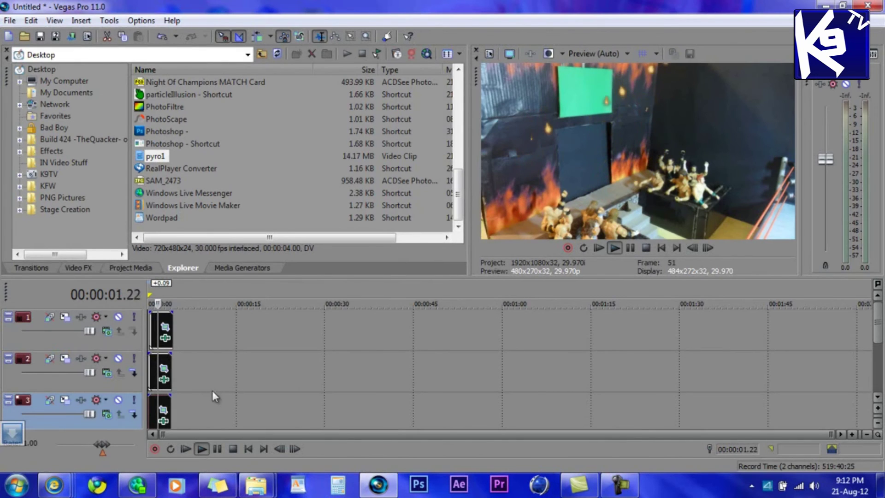
Step: Insert a text media event on the top track at 00:00:17.04
{"action": "left_click", "coordinate": [248, 331]}
{"action": "right_click", "coordinate": [256, 335]}
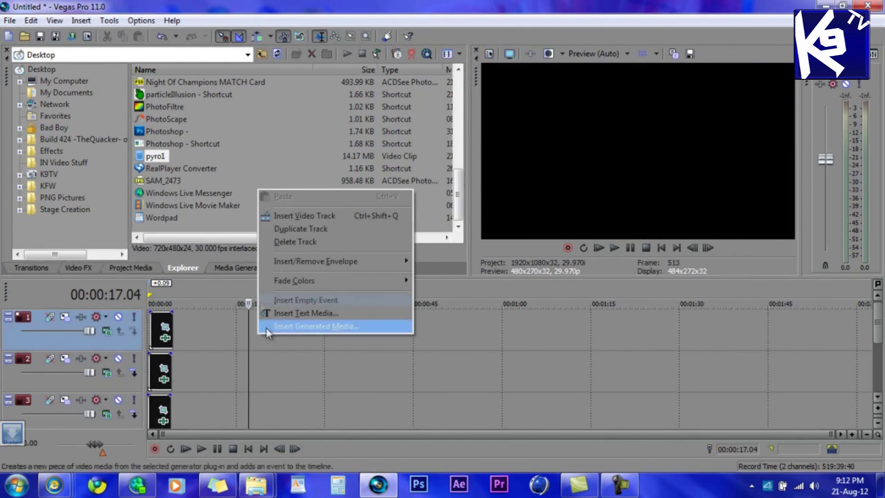
{"action": "left_click", "coordinate": [278, 312]}
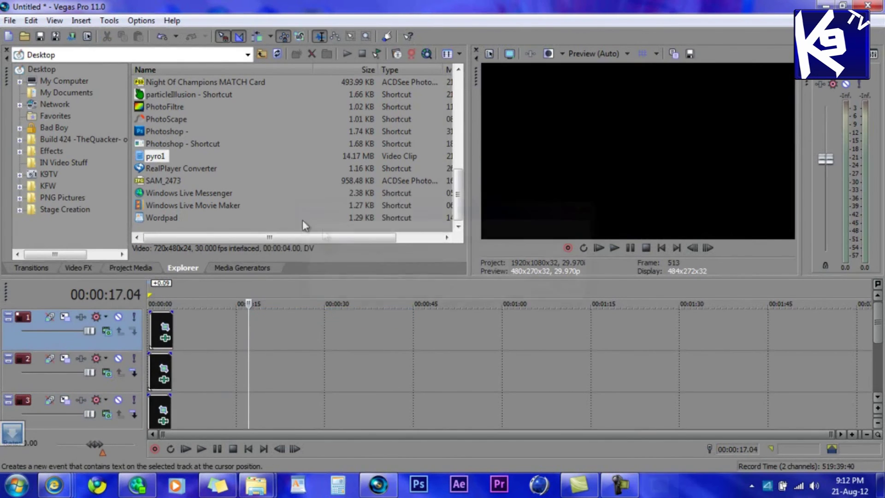
{"action": "left_click", "coordinate": [593, 293]}
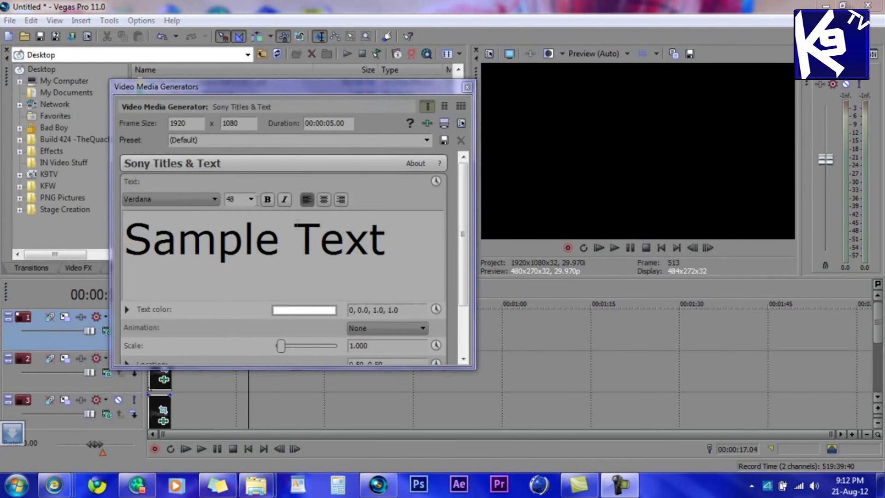
Step: Replace the title's sample text with "Thx 4 Watching"
{"action": "left_click", "coordinate": [387, 238]}
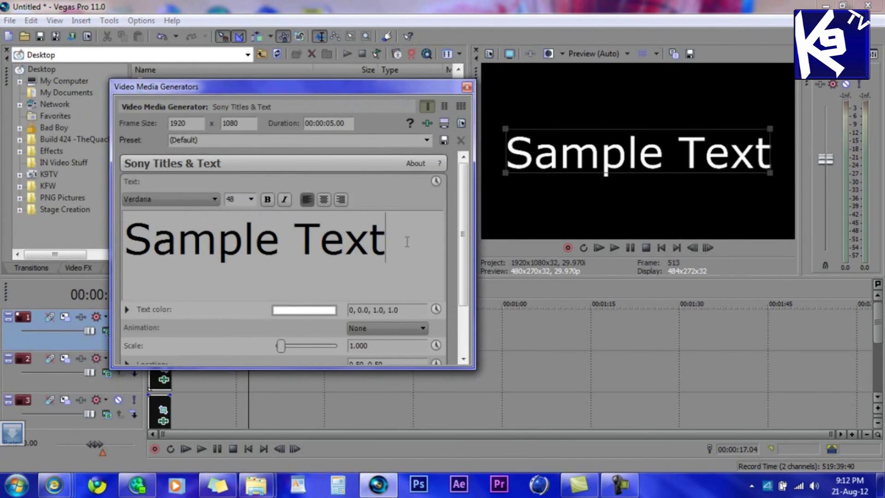
{"action": "left_click_drag", "start_coordinate": [407, 241], "coordinate": [84, 236]}
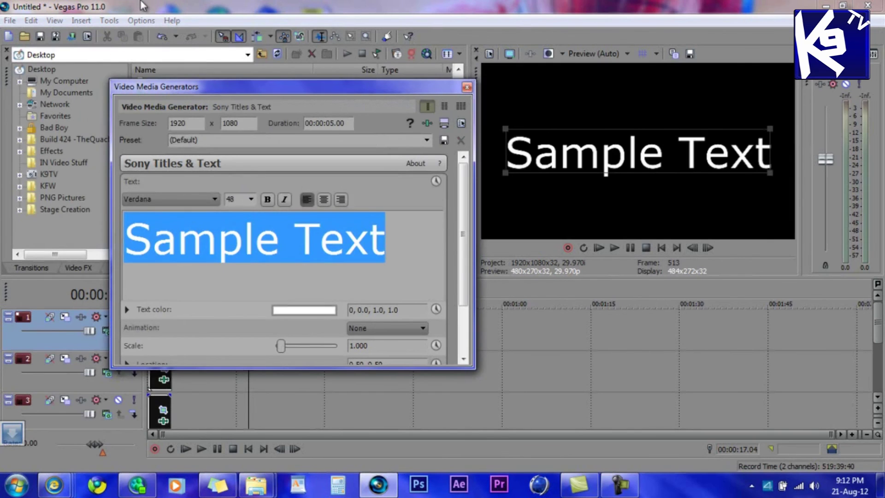
{"action": "type", "text": "Thx"}
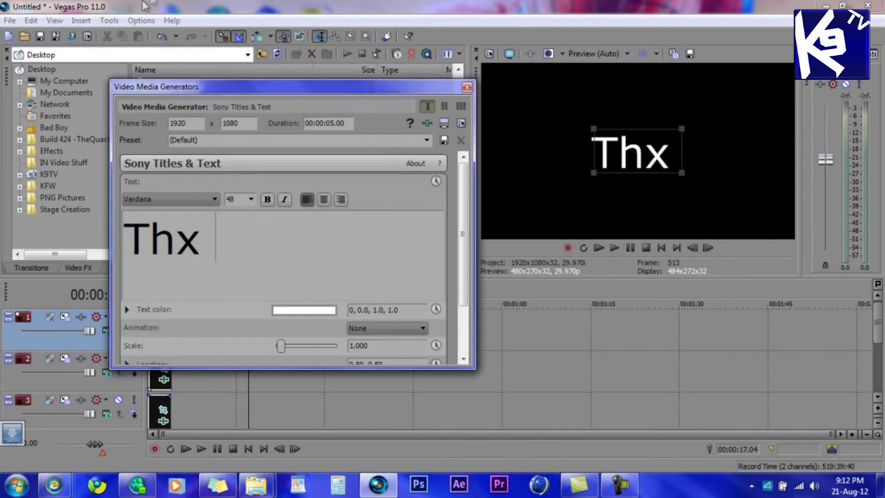
{"action": "type", "text": " 44"}
{"action": "key", "text": "BackSpace"}
{"action": "type", "text": "Watchin"}
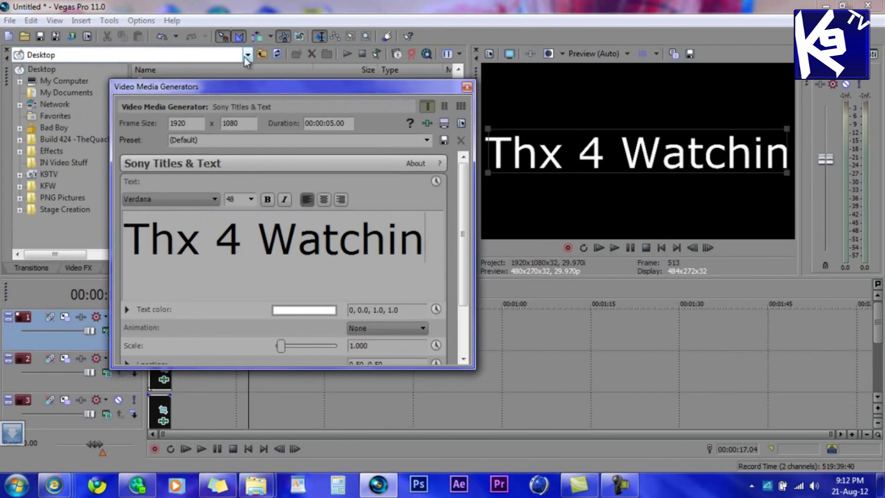
{"action": "type", "text": "g"}
Step: Set the font size of the whole "Thx 4 Watching" line to 36
{"action": "left_click_drag", "start_coordinate": [440, 248], "coordinate": [188, 276]}
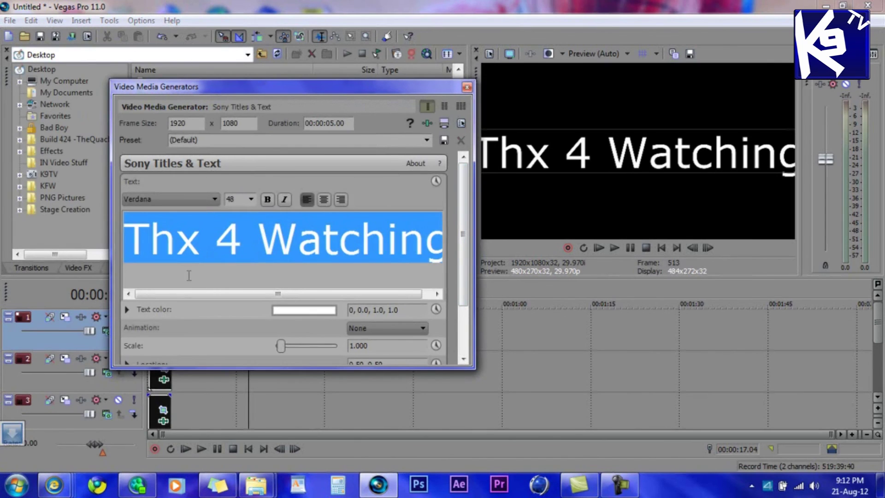
{"action": "left_click", "coordinate": [250, 202]}
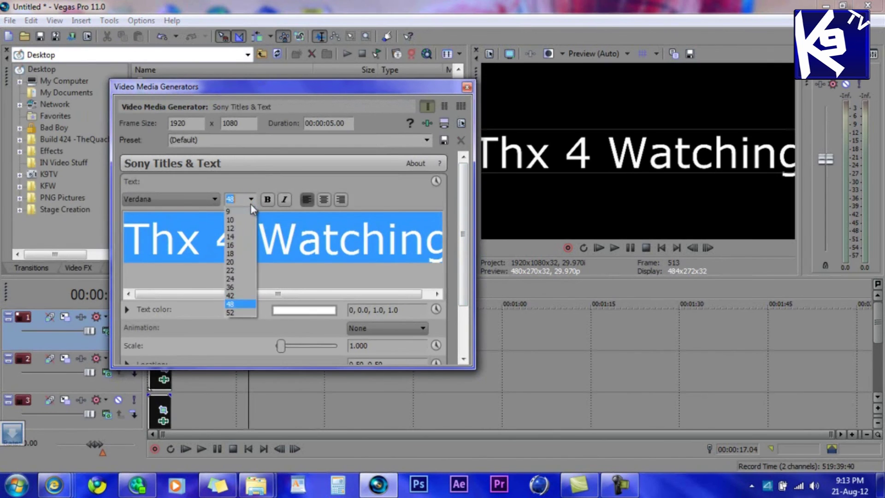
{"action": "left_click", "coordinate": [237, 282]}
Step: Add an indented second line reading "SUBS" beneath "Thx 4 Watching"
{"action": "left_click", "coordinate": [409, 234]}
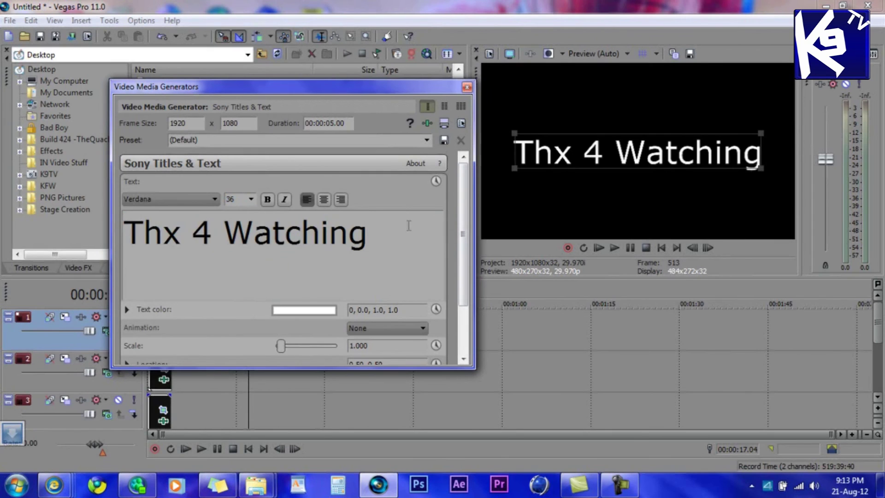
{"action": "key", "text": "Return"}
{"action": "type", "text": "SUB"}
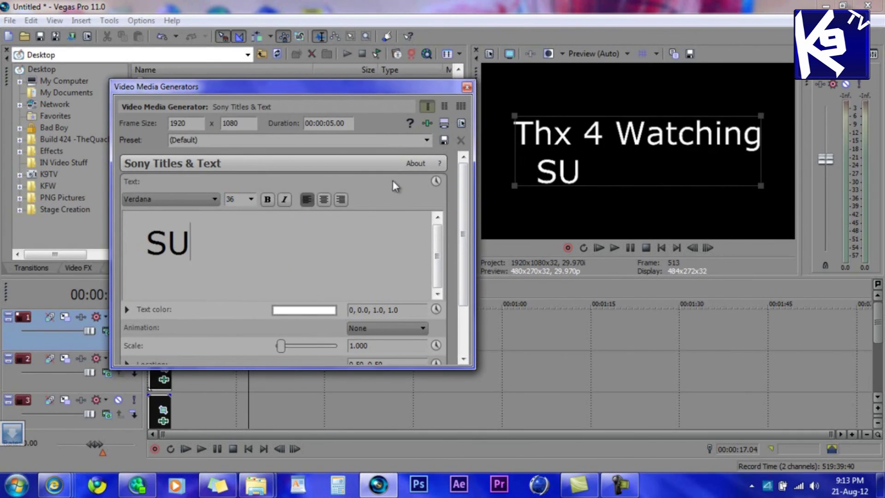
{"action": "type", "text": "S"}
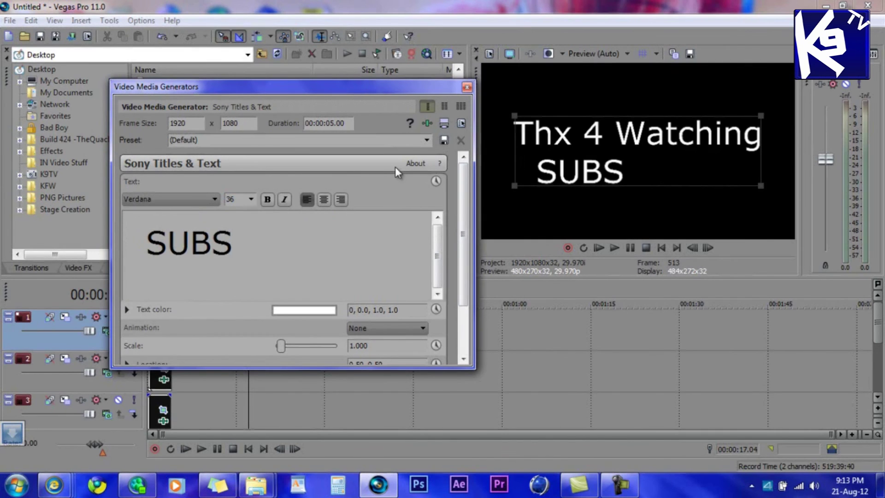